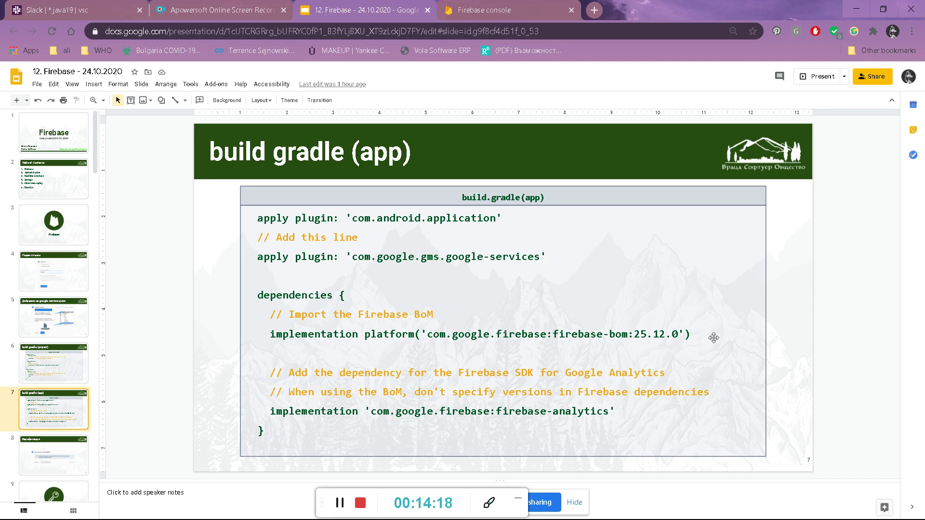
Switch to the Firebase console and start a new project named MyProject
click(698, 335)
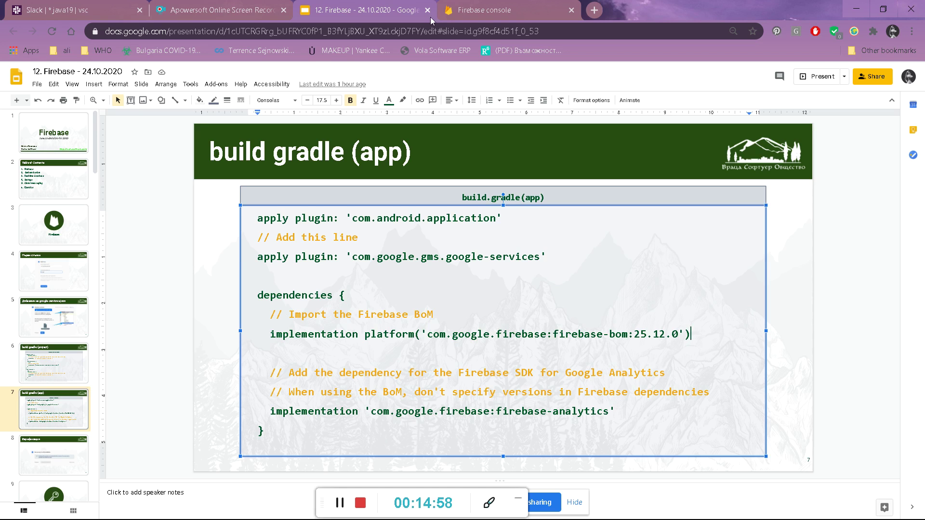
click(480, 7)
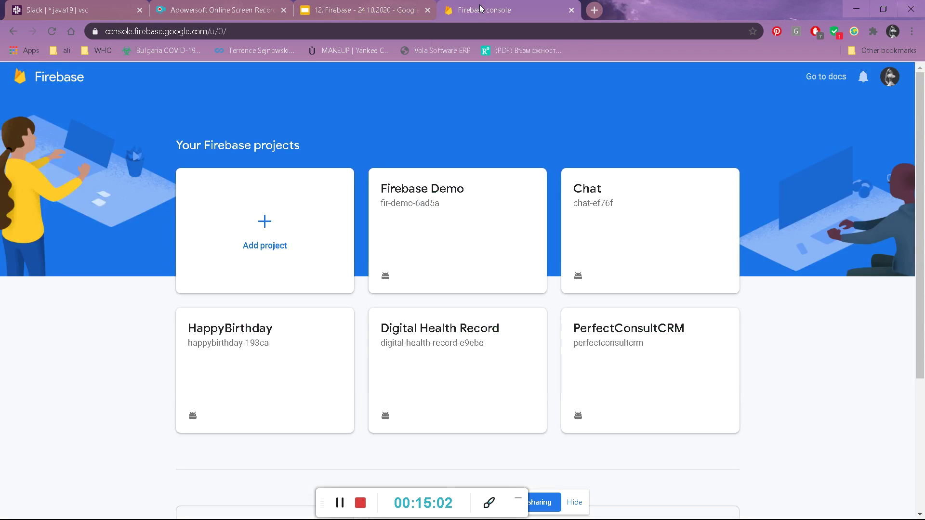
click(265, 227)
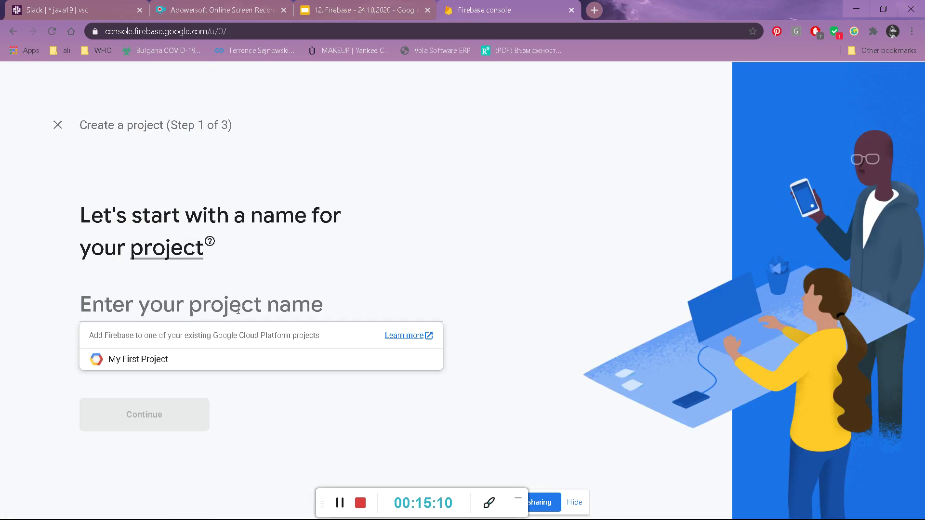
text(MyProject)
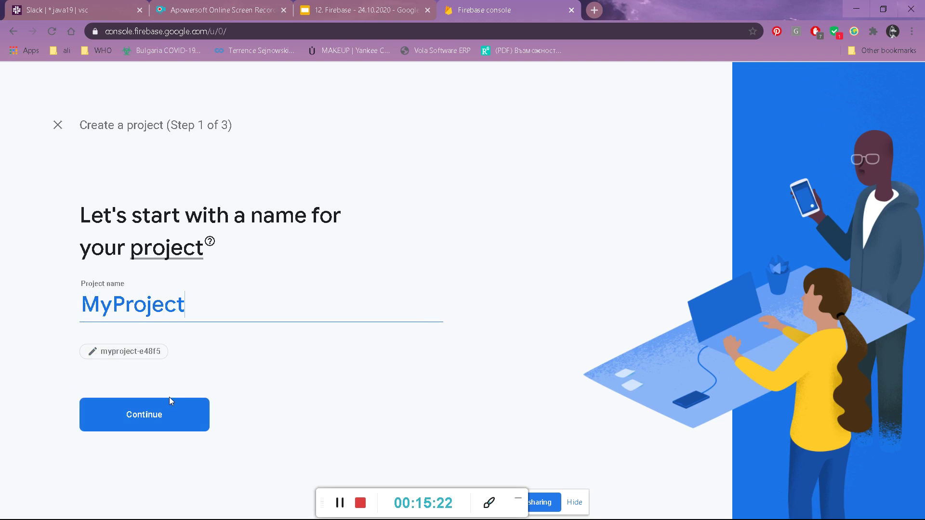
click(171, 414)
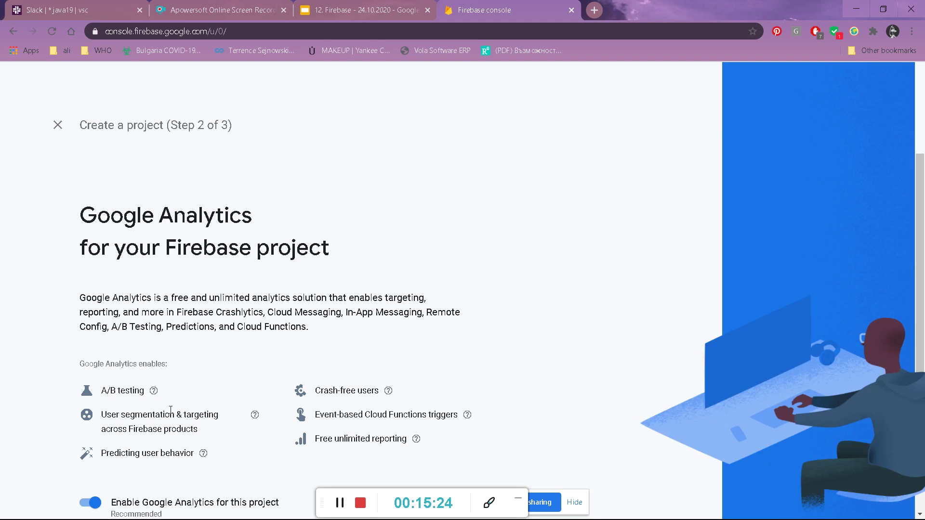
Keep Google Analytics enabled, choose Default Account for Firebase as its account and create the project
scroll(436, 285, down, 2)
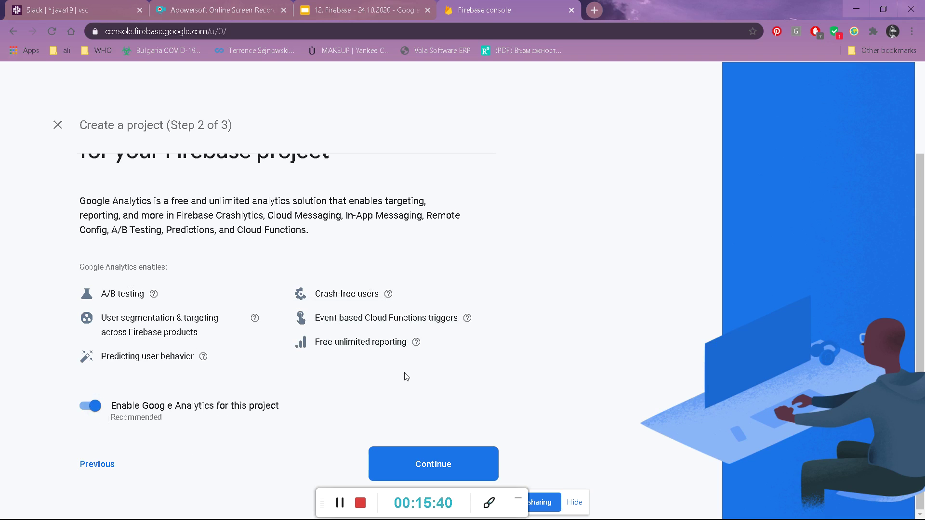
scroll(404, 376, up, 2)
scroll(405, 376, down, 2)
click(430, 471)
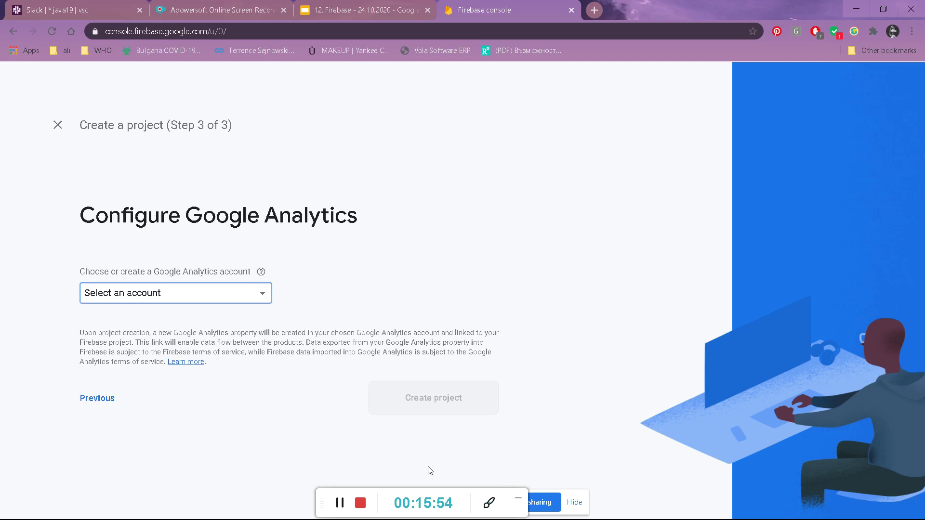
click(261, 292)
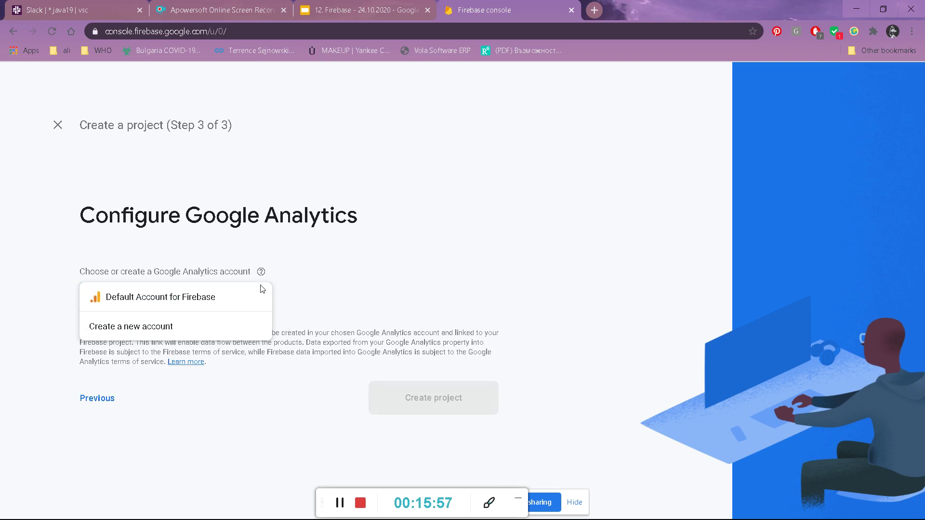
click(229, 301)
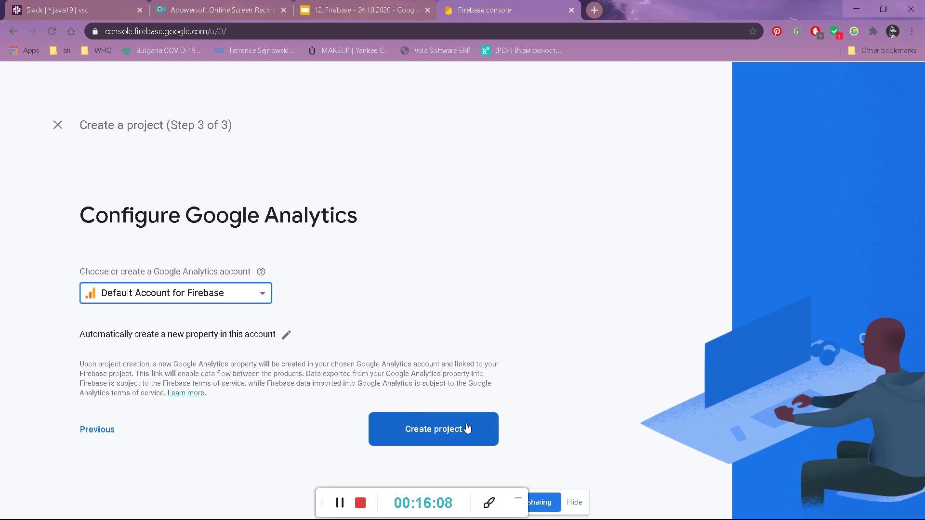
click(406, 434)
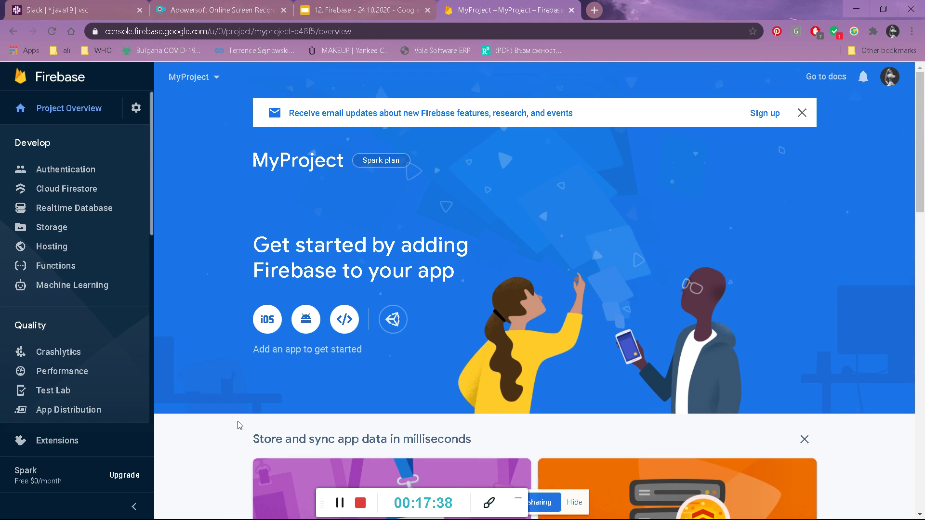
Start adding an Android app to MyProject and look over the fields of its registration form
scroll(240, 425, down, 1)
scroll(222, 481, down, 3)
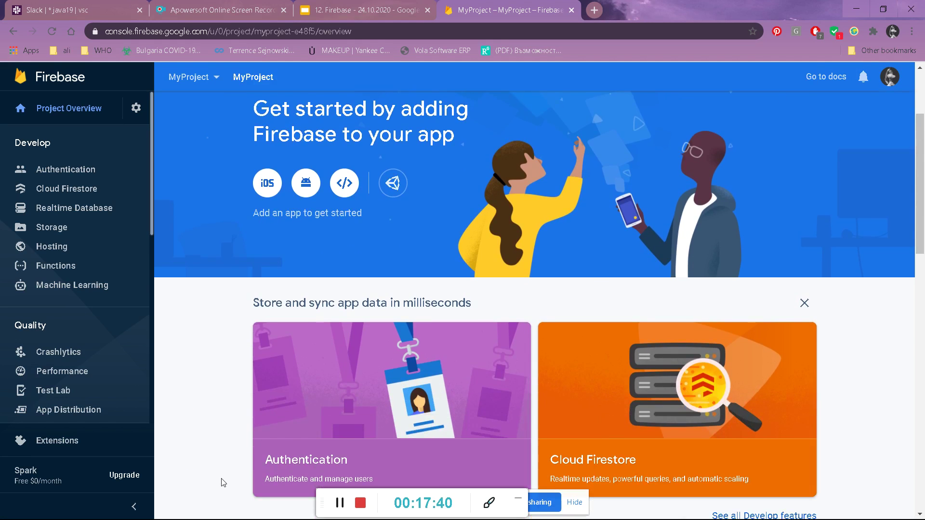
scroll(223, 482, down, 5)
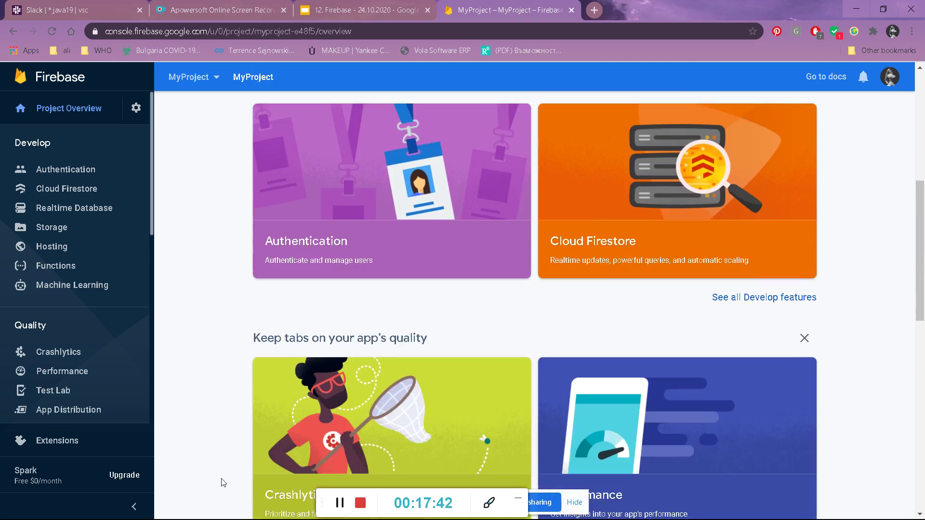
scroll(223, 483, up, 7)
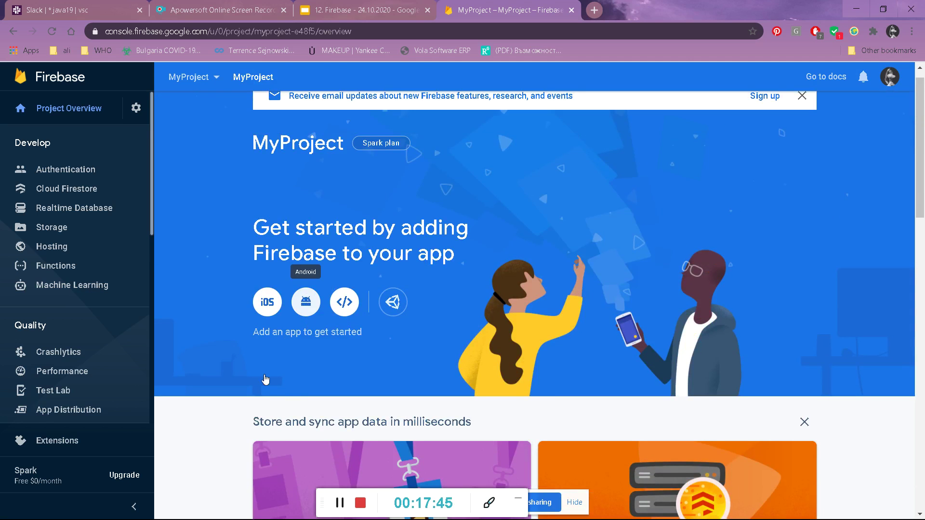
scroll(241, 336, up, 1)
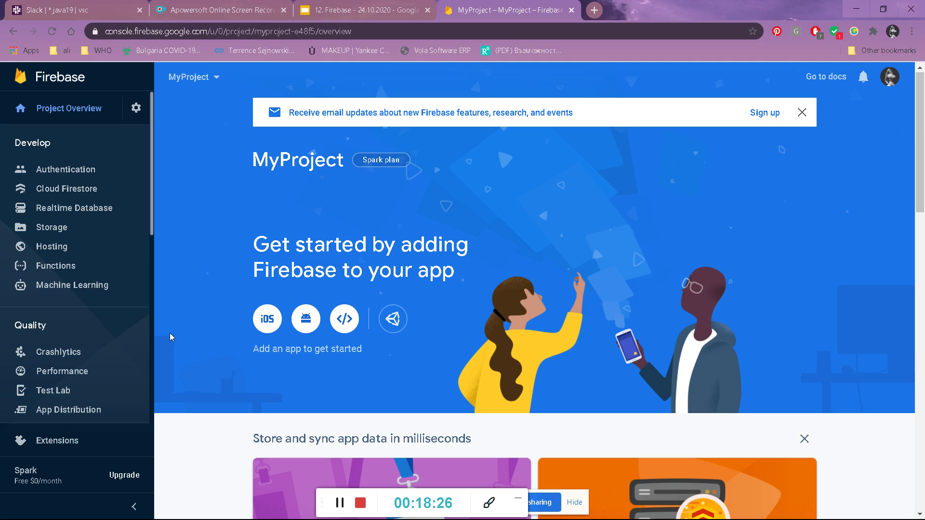
click(307, 320)
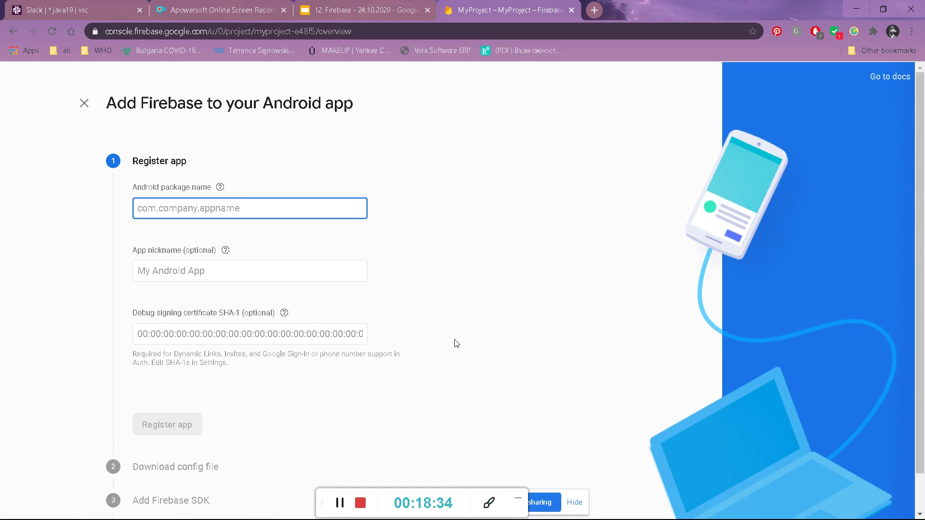
scroll(457, 343, down, 1)
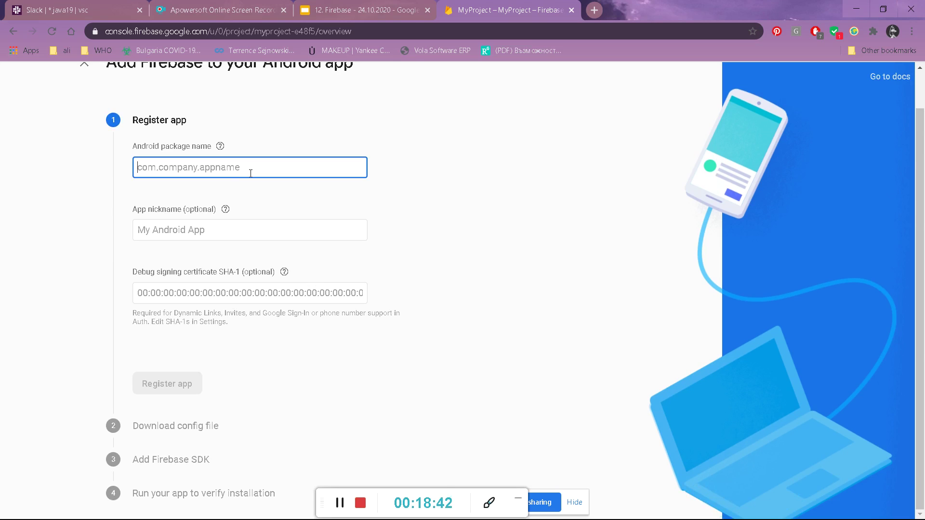
click(235, 240)
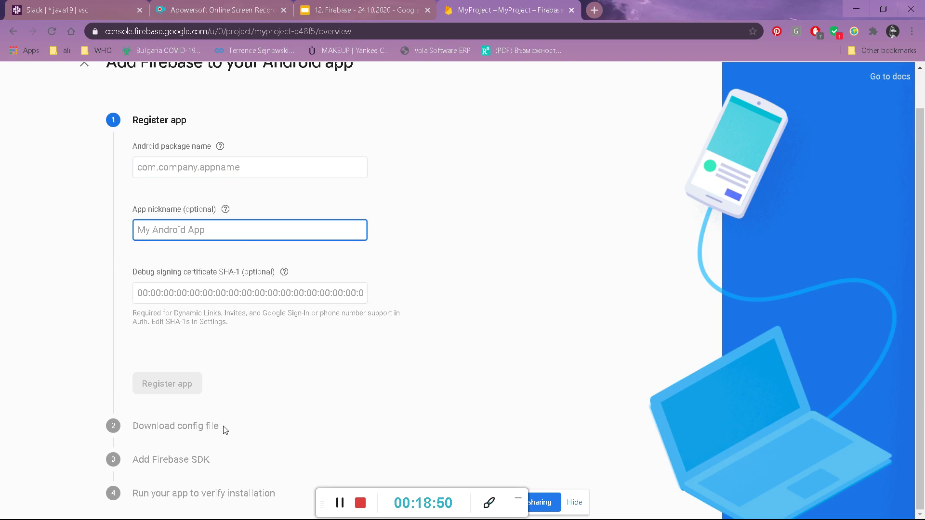
Return to the Firebase presentation and view the installation verification slide and the Authentication title slide
click(305, 5)
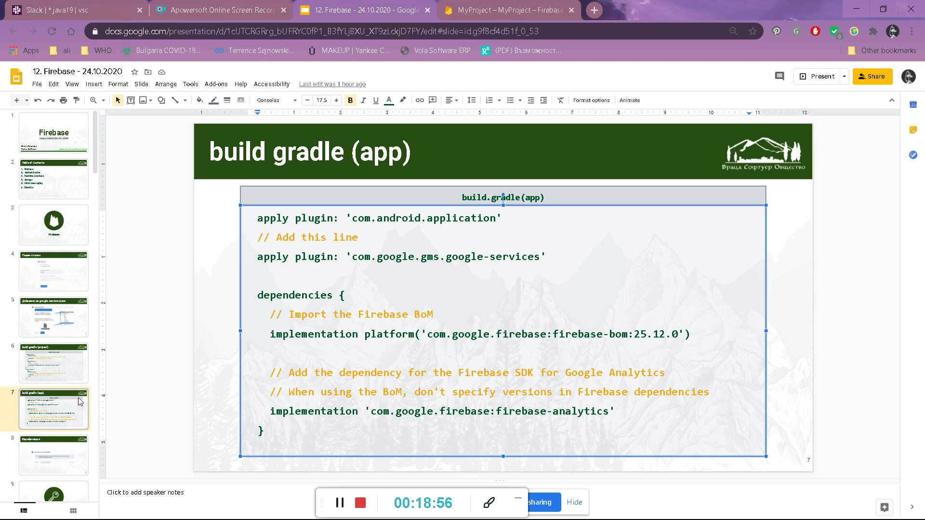
key(Down)
click(57, 419)
click(58, 449)
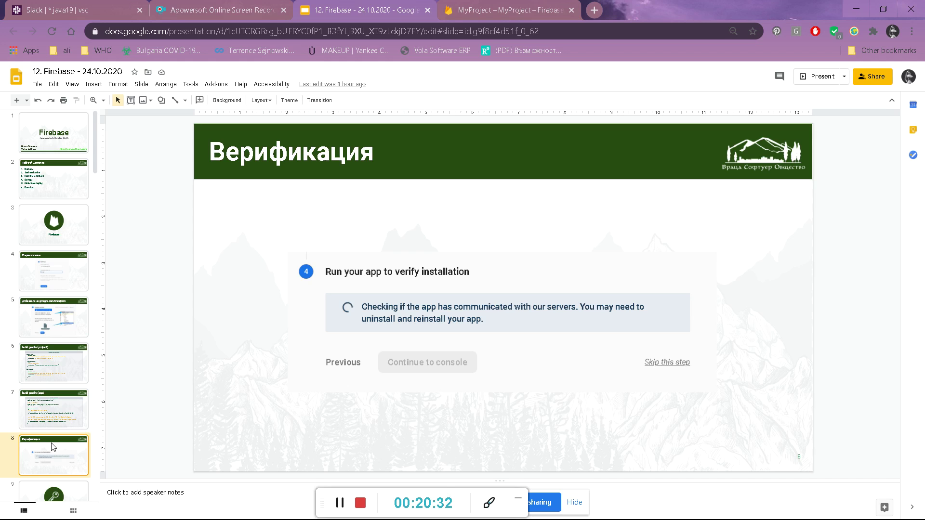
key(Down)
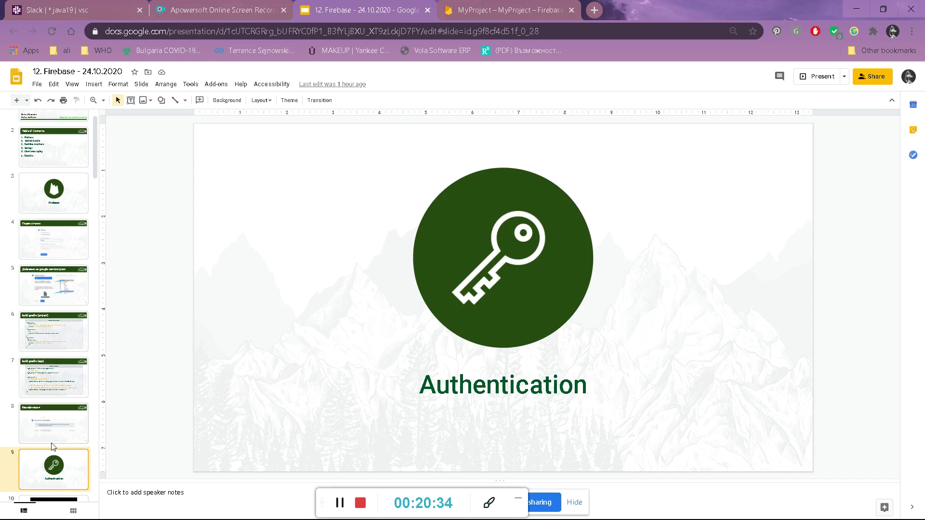
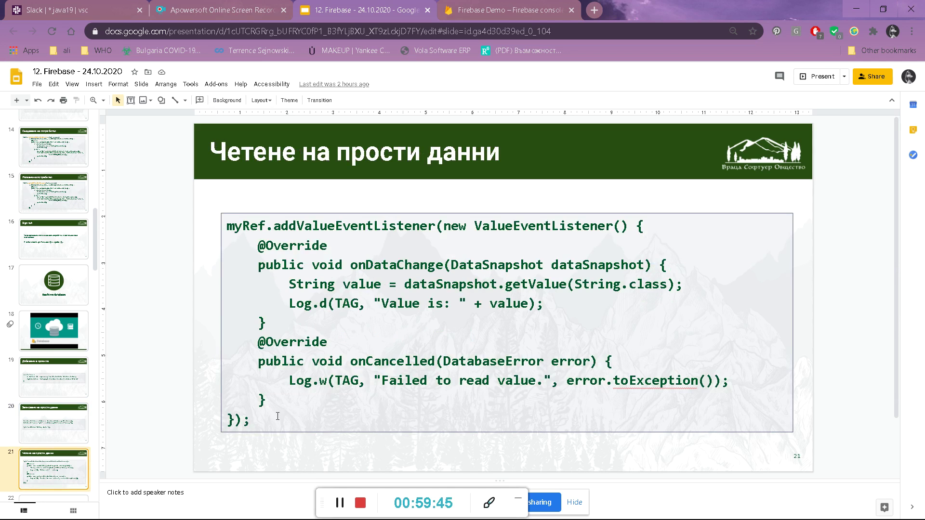
Go through the addValueEventListener code on slide 21, including the onDataChange and onCancelled methods
click(296, 431)
click(283, 418)
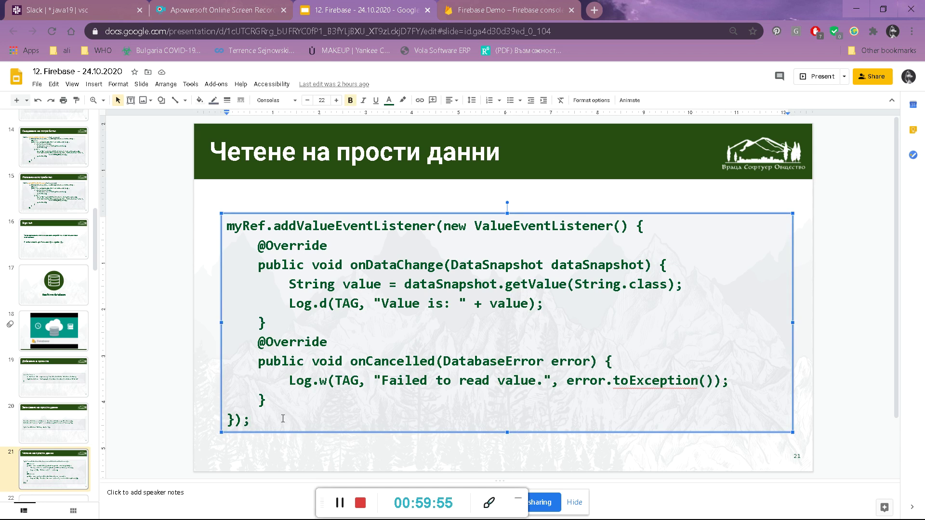
click(710, 288)
click(469, 360)
click(726, 381)
scroll(46, 404, down, 2)
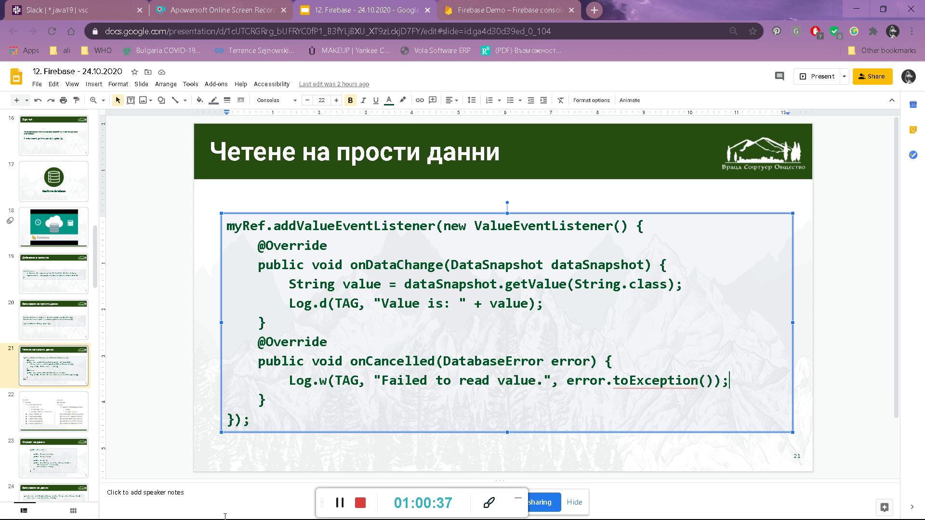
Switch to Android Studio and narrow the project tree to give the SignInActivity.java code more room
key(super)
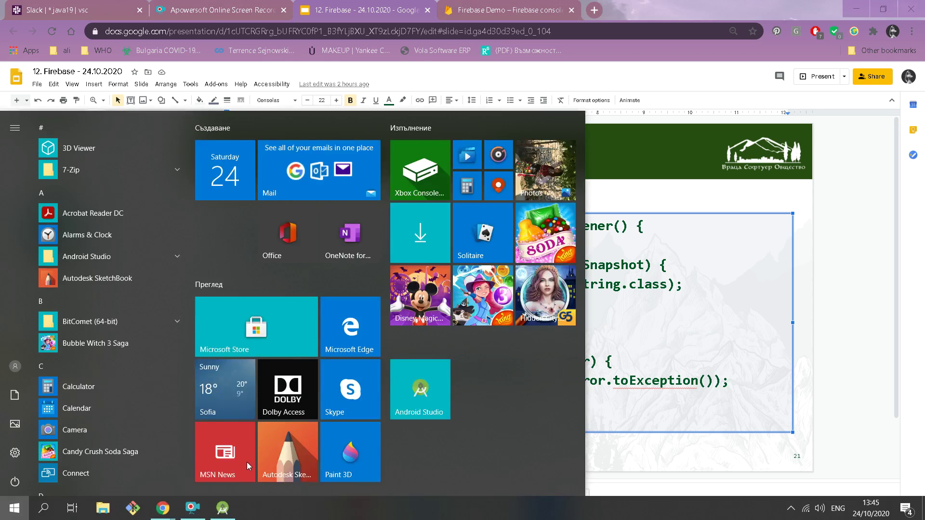
click(223, 508)
click(422, 306)
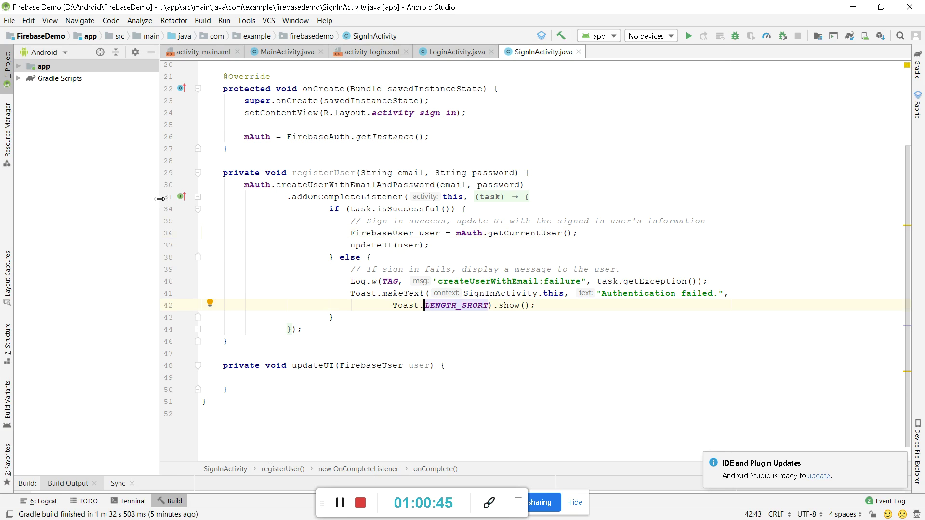
drag(158, 202, 109, 203)
click(353, 208)
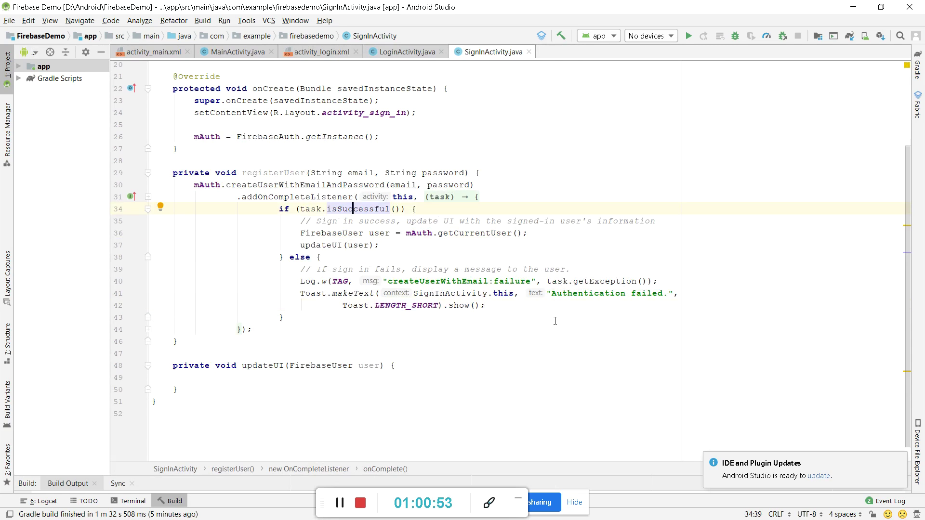
scroll(555, 321, up, 1)
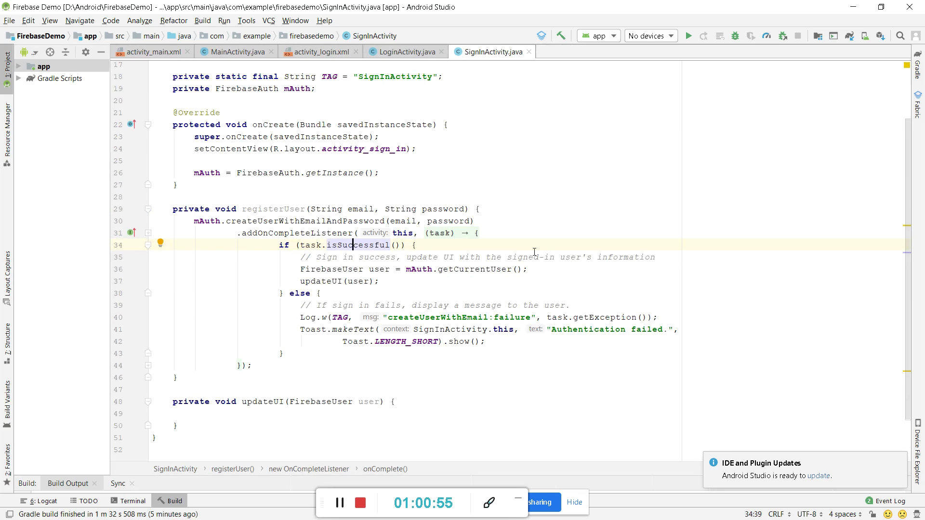
Show MainActivity.java and open the Firebase assistant beside it, widened to make its descriptions readable
click(238, 53)
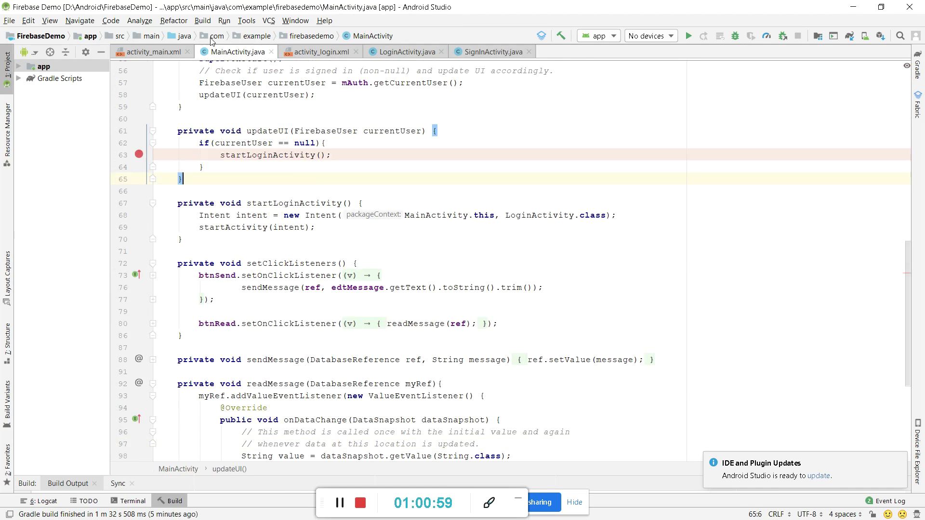
click(382, 337)
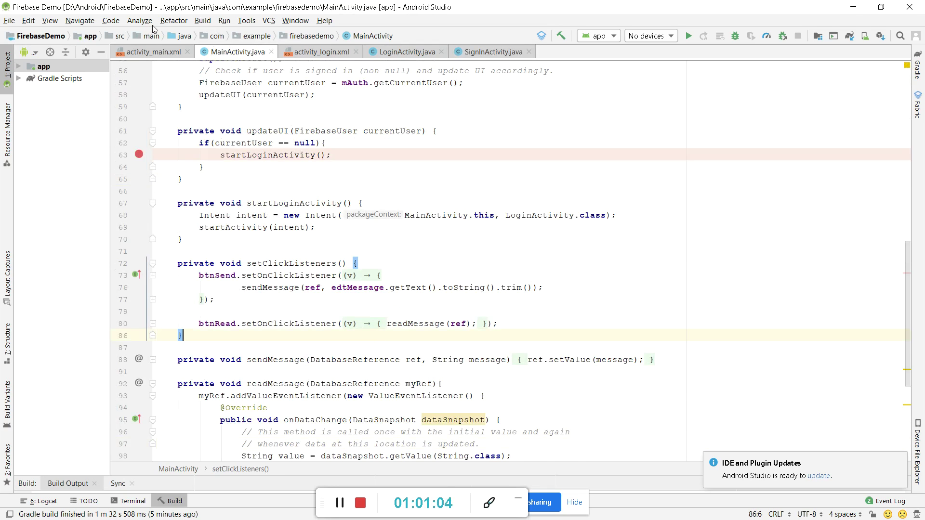
click(246, 22)
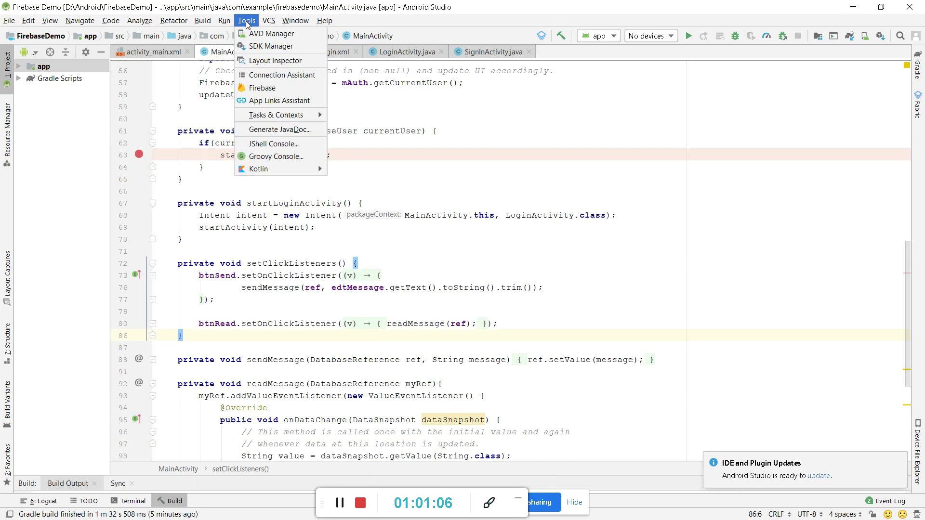
click(271, 88)
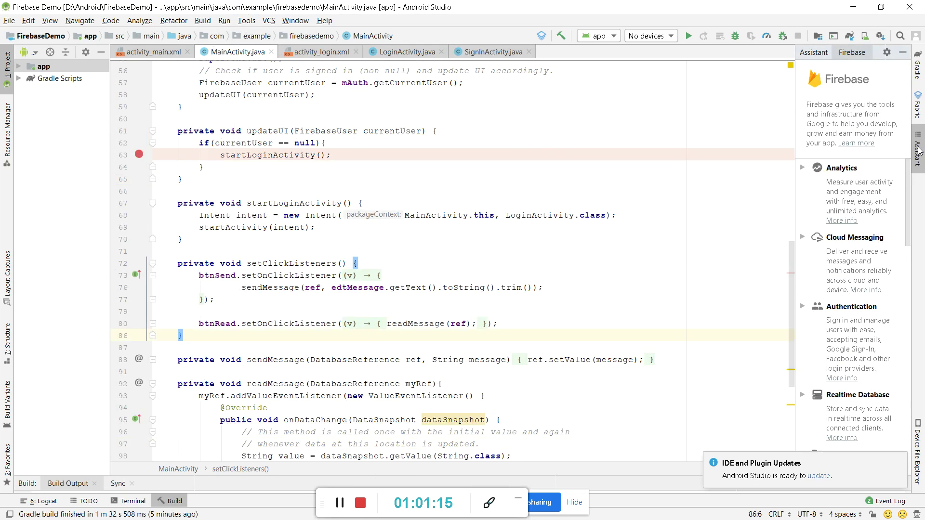
drag(796, 216, 660, 223)
click(658, 223)
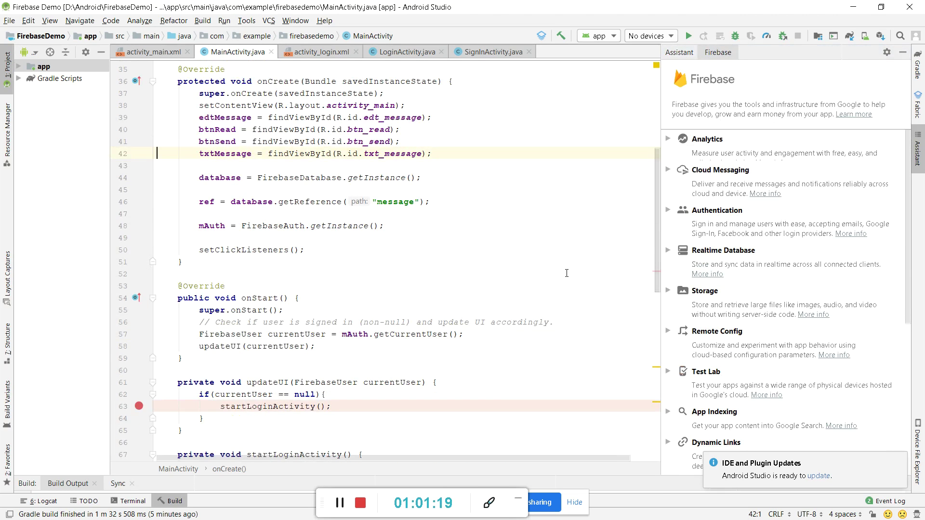
Look through the Firebase services listed in the assistant and dismiss the IDE and Plugin Updates notification
scroll(794, 235, down, 5)
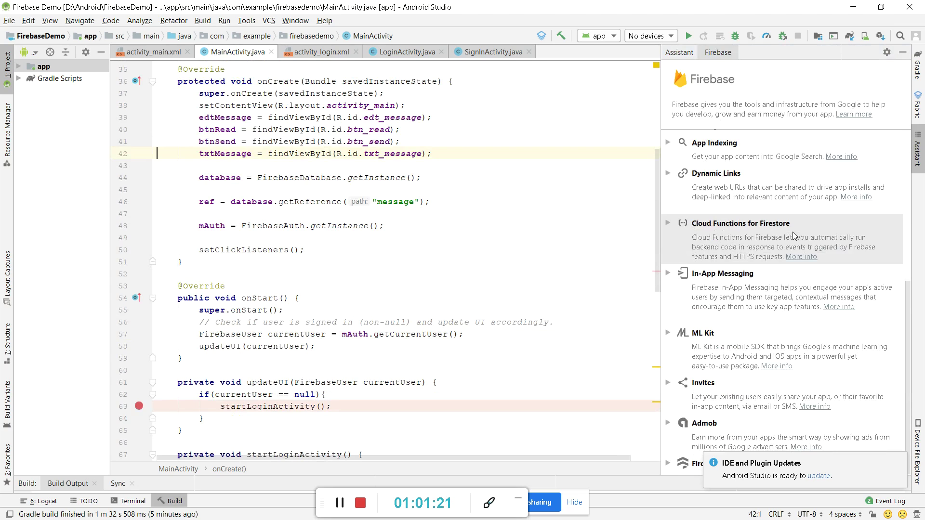
click(900, 466)
scroll(794, 349, up, 4)
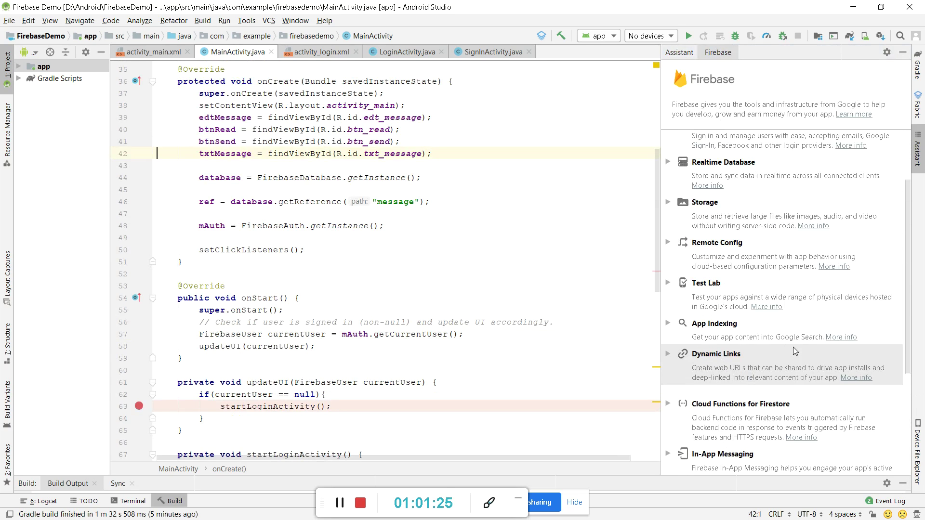
scroll(795, 351, up, 2)
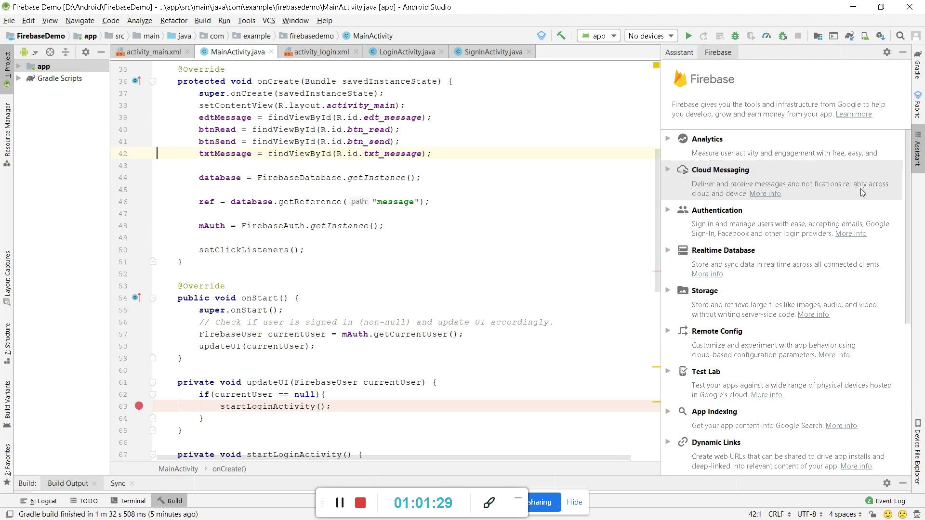
Expand the Analytics and Realtime Database services in the Firebase assistant and open the Save and retrieve data guide
click(670, 139)
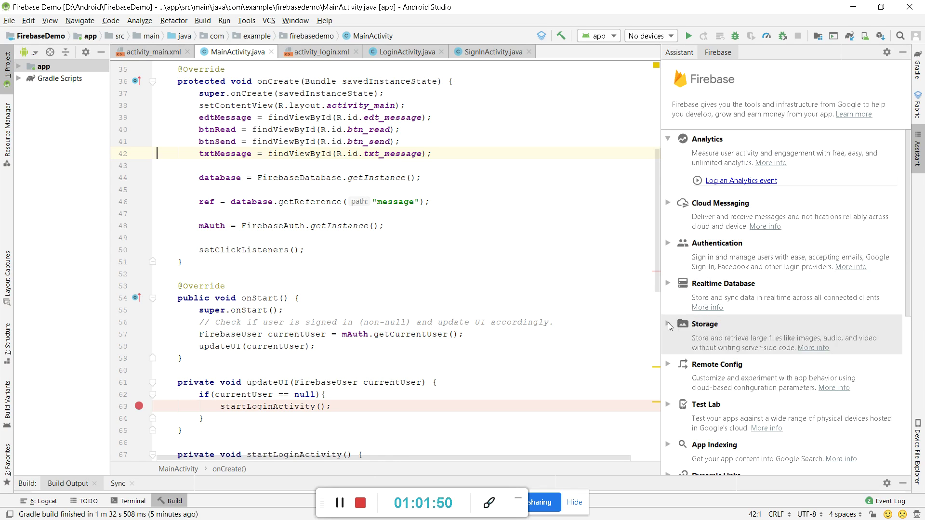
click(669, 285)
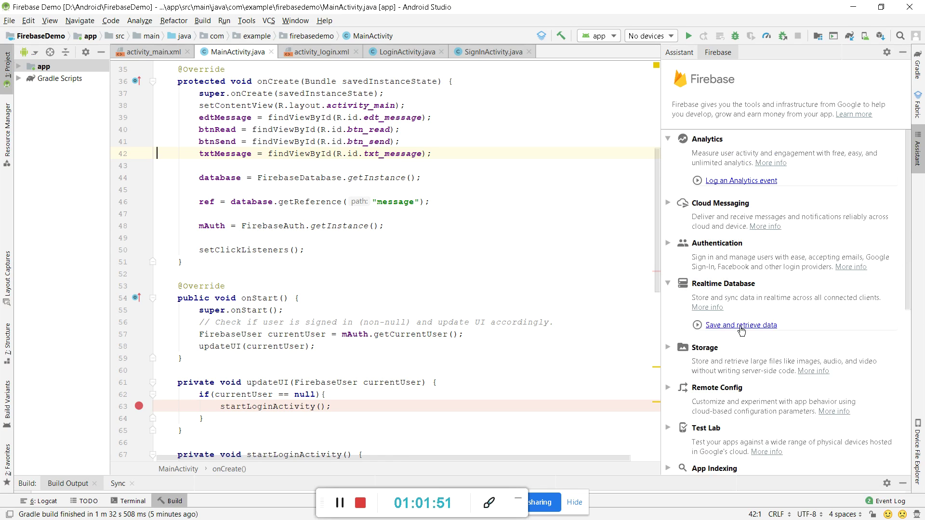
scroll(744, 325, down, 4)
scroll(744, 326, up, 1)
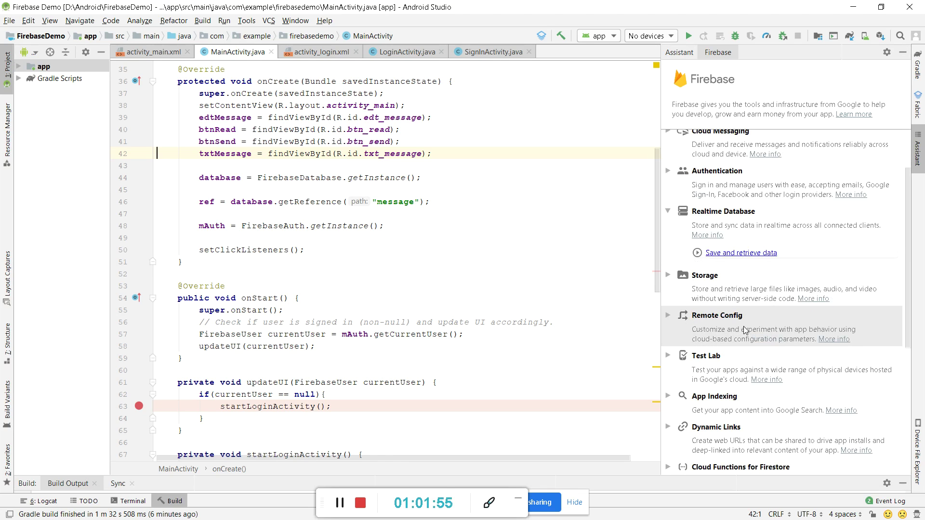
click(743, 254)
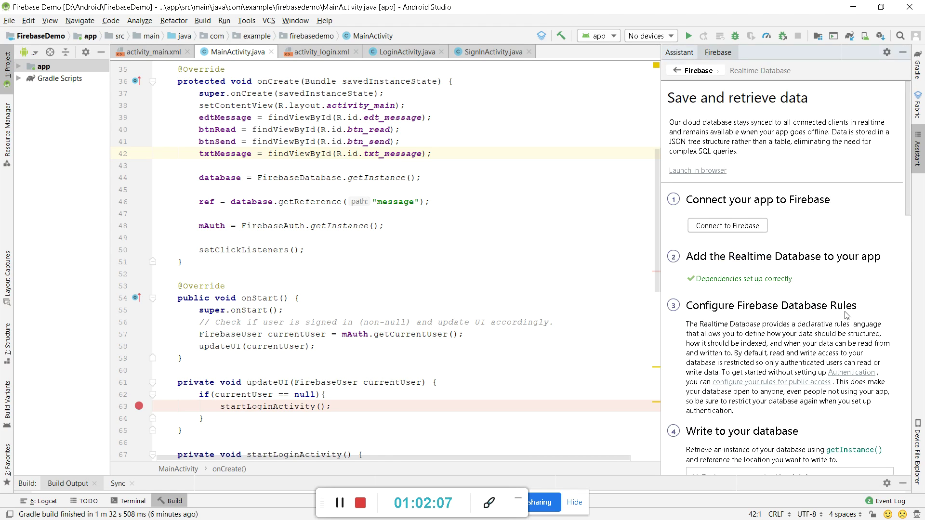
Connect the app to Firebase, authorizing Android Studio with the personal Google account and syncing with the existing Firebase Demo project
scroll(863, 338, down, 3)
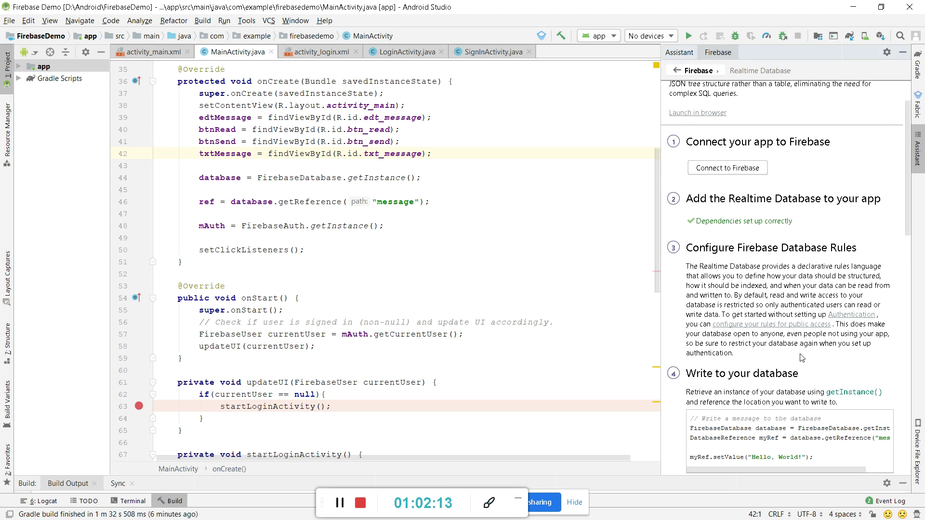
scroll(801, 358, up, 2)
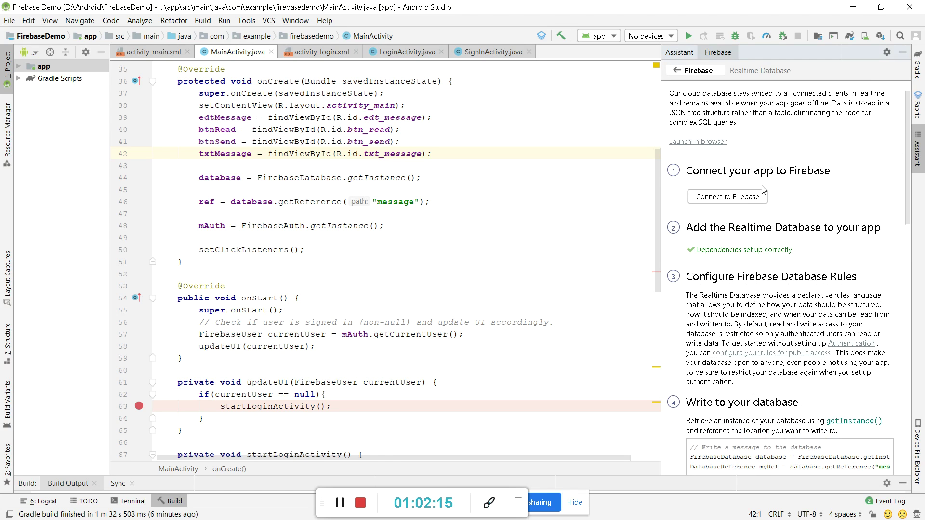
click(740, 202)
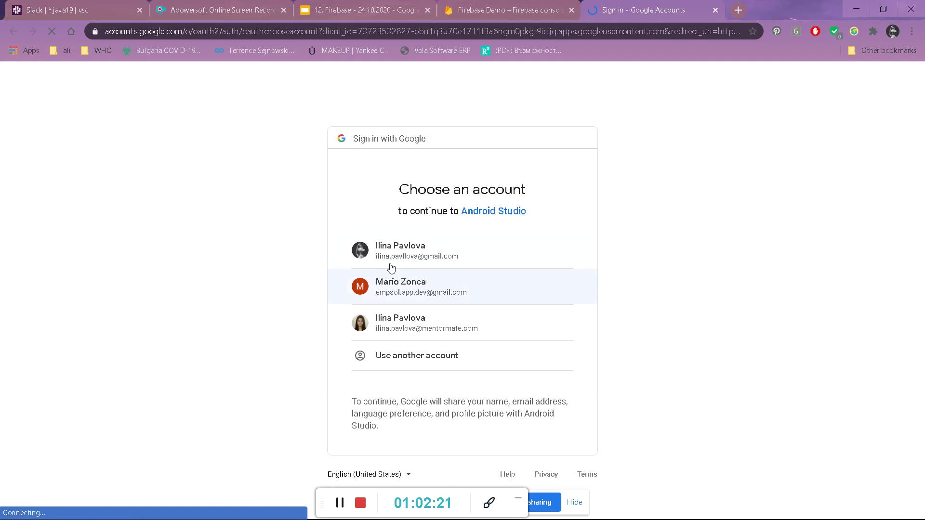
click(403, 262)
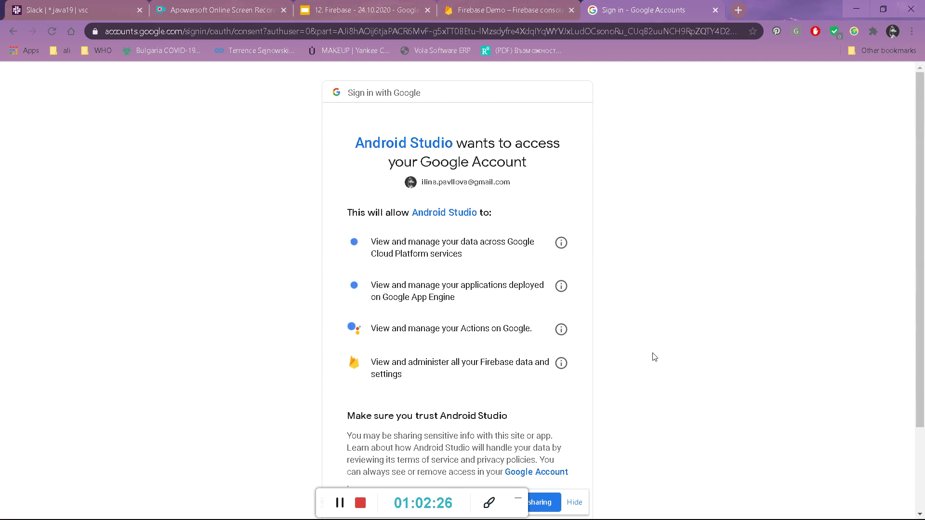
scroll(655, 356, down, 2)
click(539, 434)
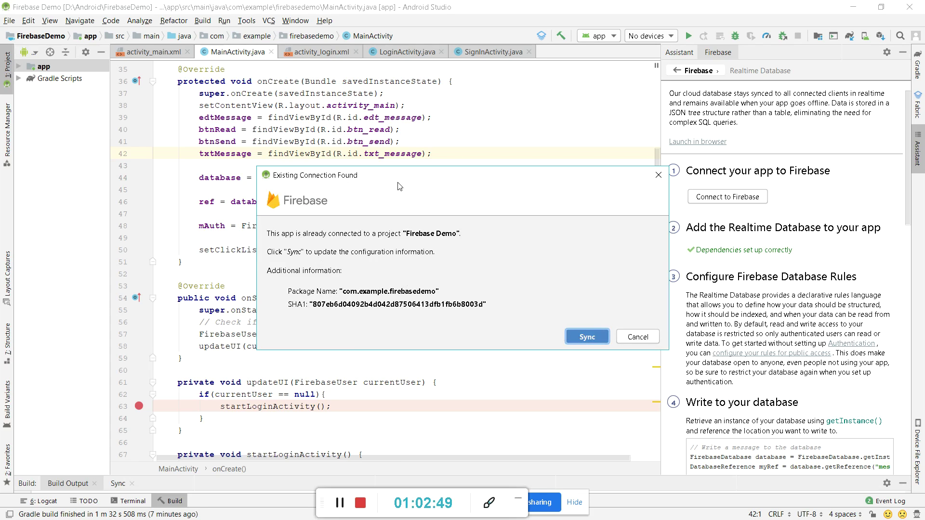
click(597, 334)
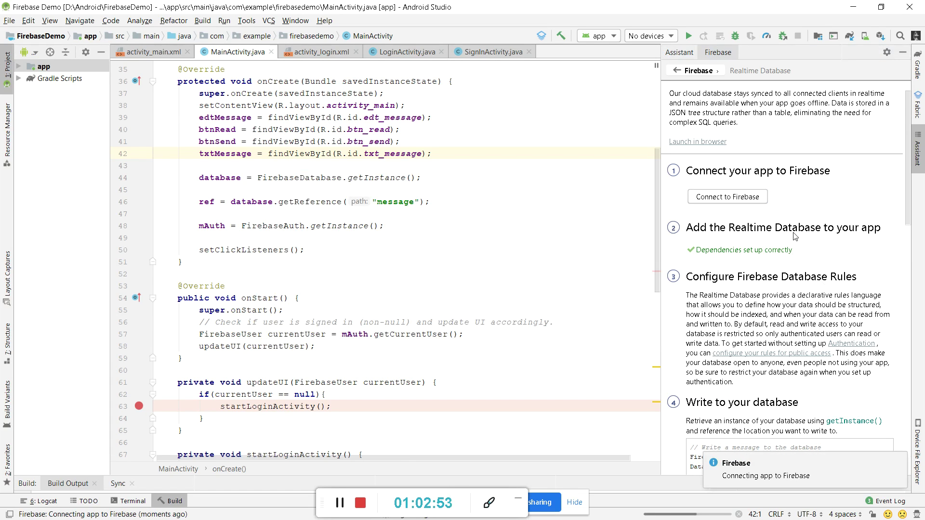
Review the guide's database rules section, then show the Realtime Database rules in the Firebase console in Chrome
scroll(754, 290, down, 1)
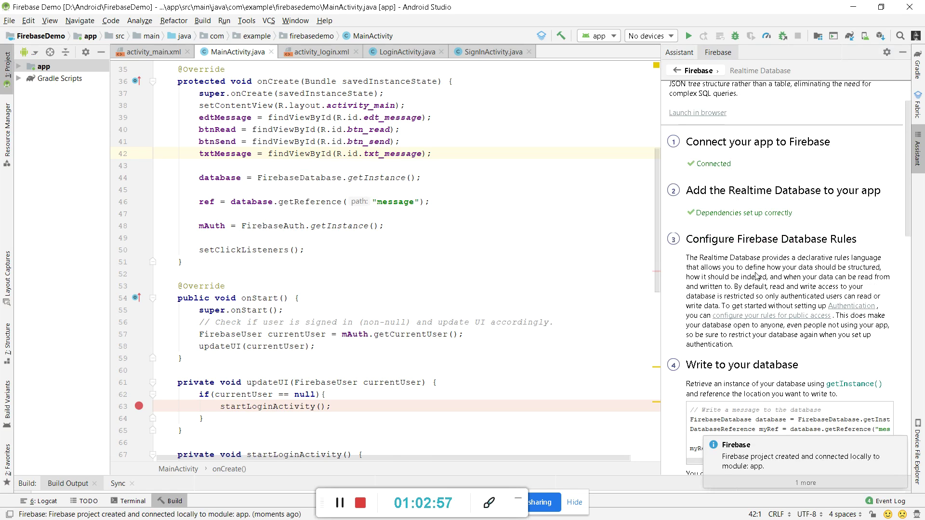
scroll(816, 355, down, 1)
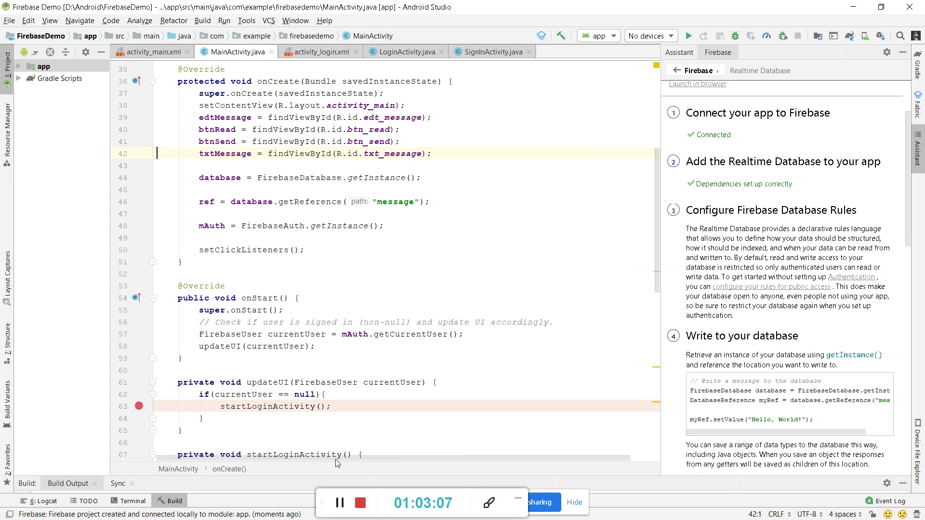
key(super)
mouse_move(175, 506)
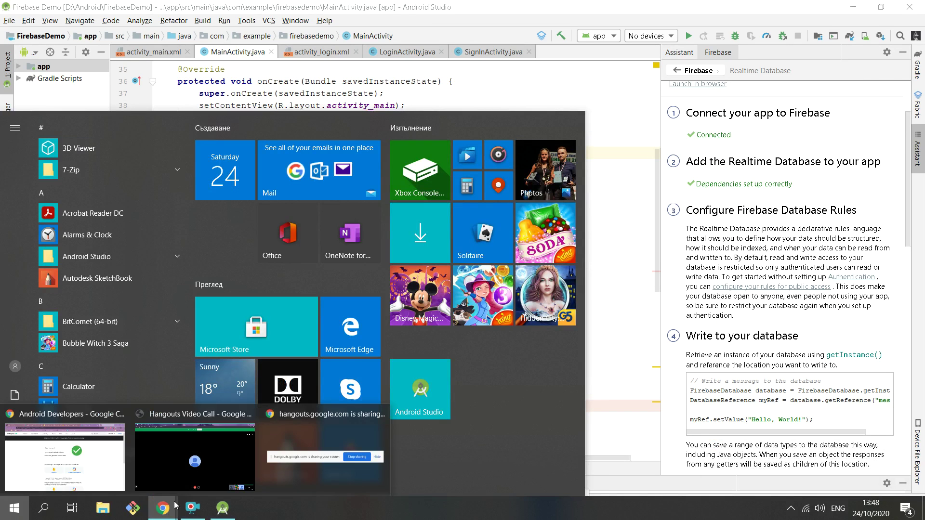
click(64, 458)
click(521, 6)
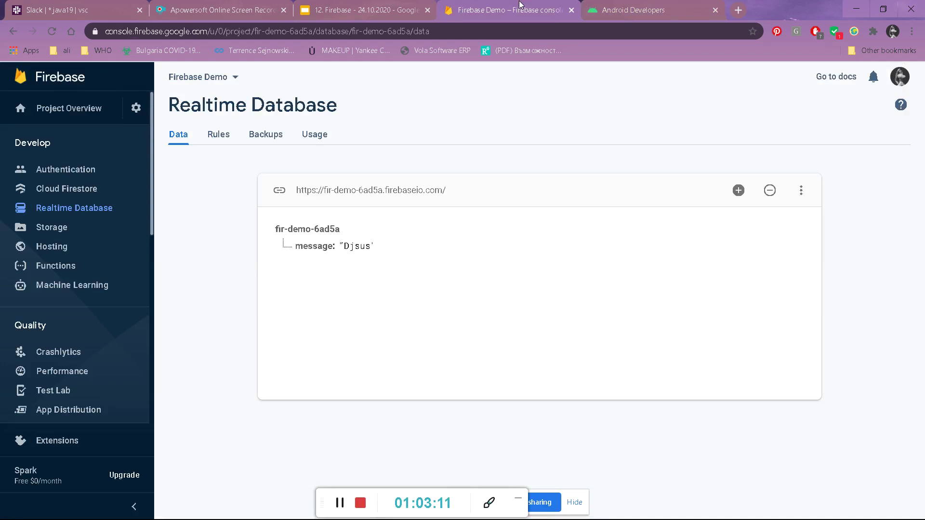
click(216, 141)
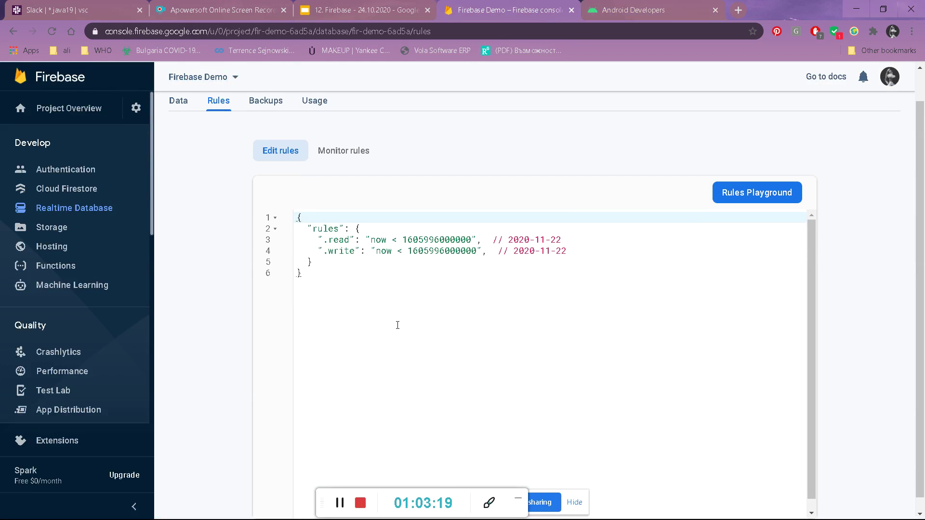
Examine the .read and .write rules of the Realtime Database, pointing out the expiry date in their comments
scroll(398, 325, up, 1)
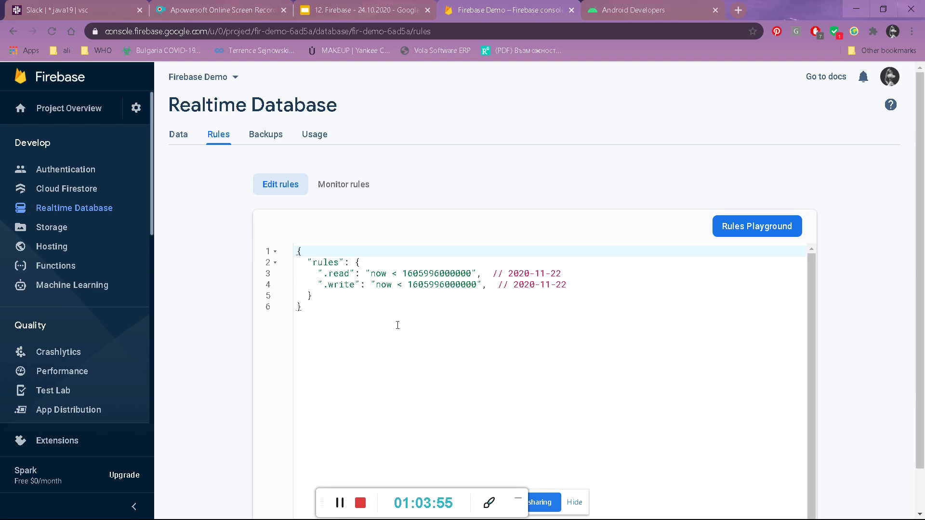
click(456, 273)
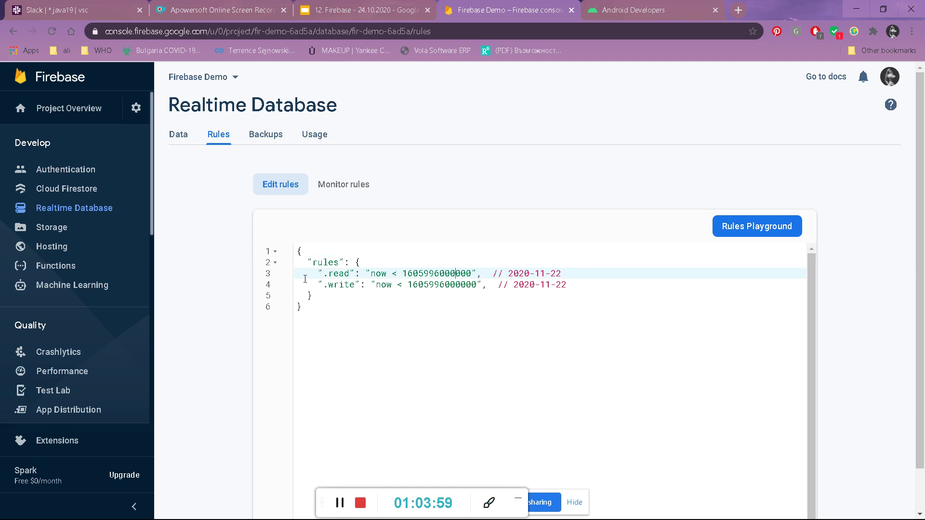
click(568, 273)
click(580, 286)
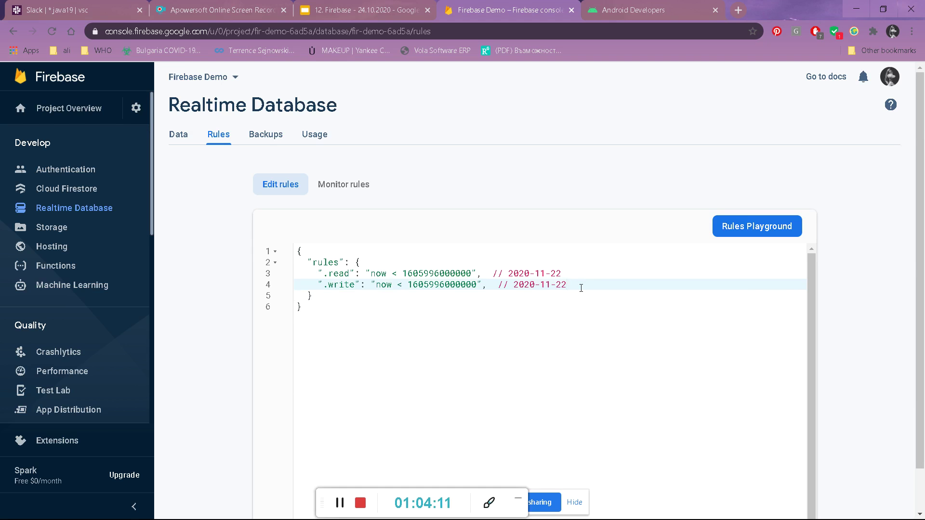
click(568, 274)
drag(558, 273, 512, 271)
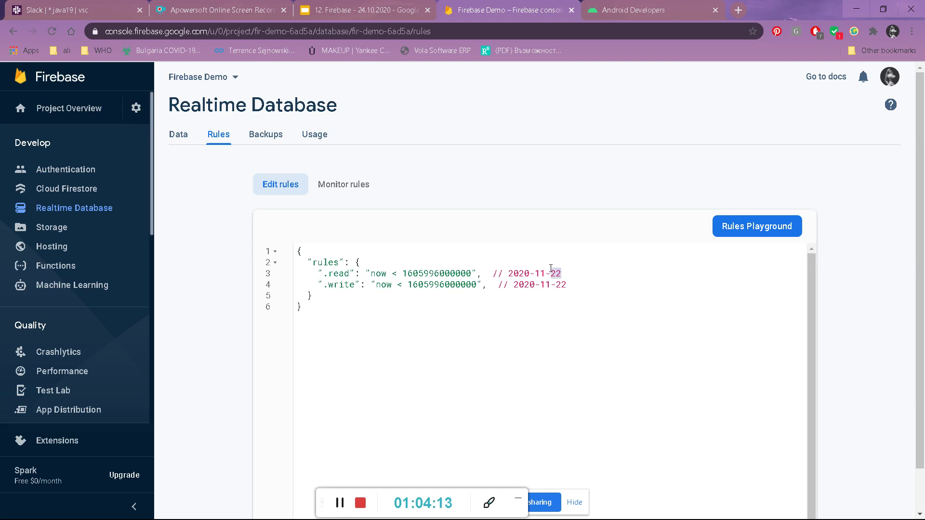
click(662, 276)
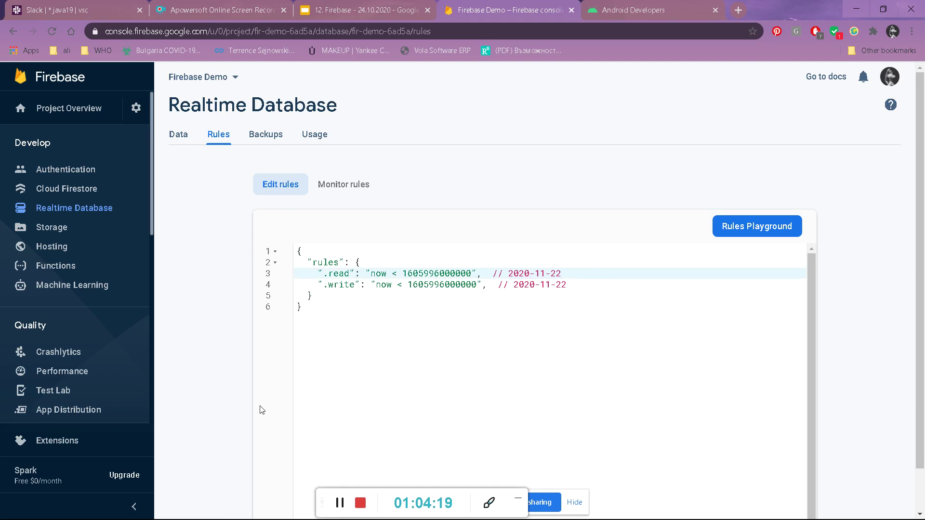
Switch back to Android Studio and read the guide's sections on writing, reading, ProGuard configuration and launch preparation
key(super)
click(227, 516)
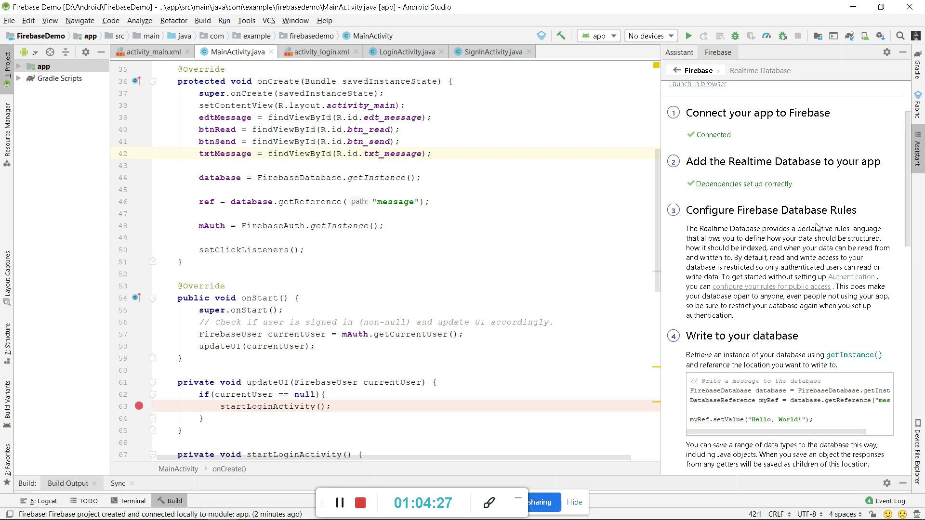
scroll(818, 227, down, 4)
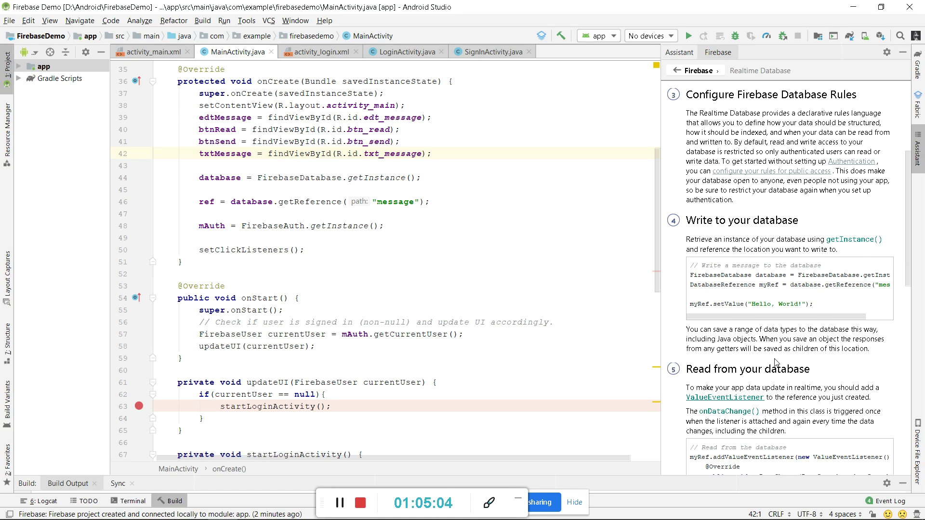
scroll(818, 357, down, 7)
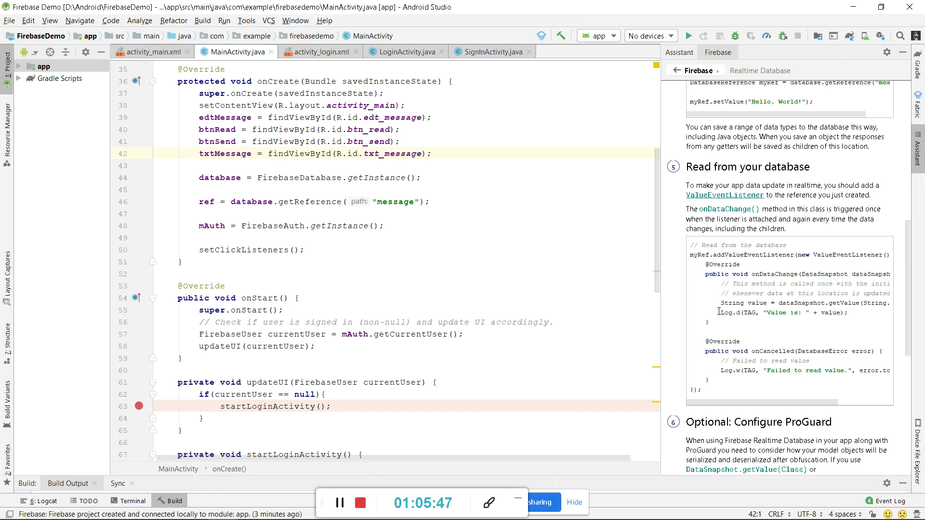
scroll(720, 355, down, 5)
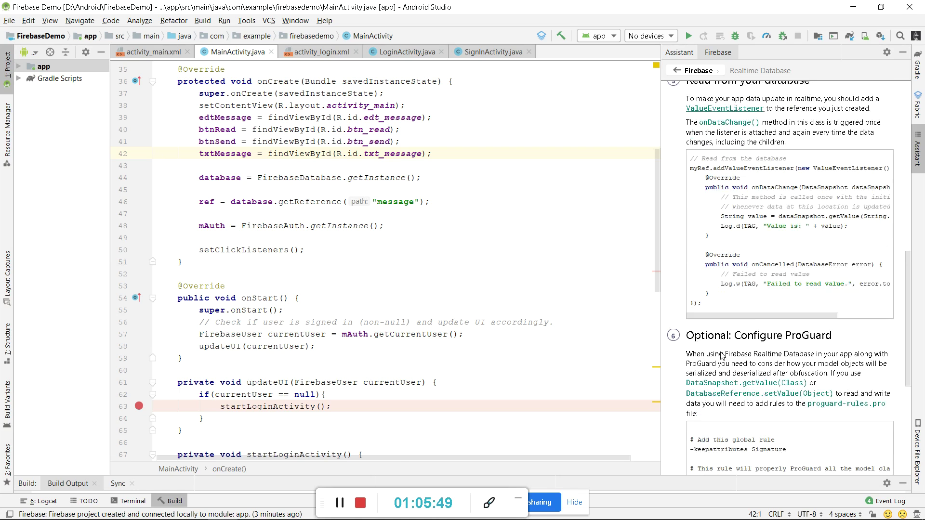
scroll(705, 292, down, 10)
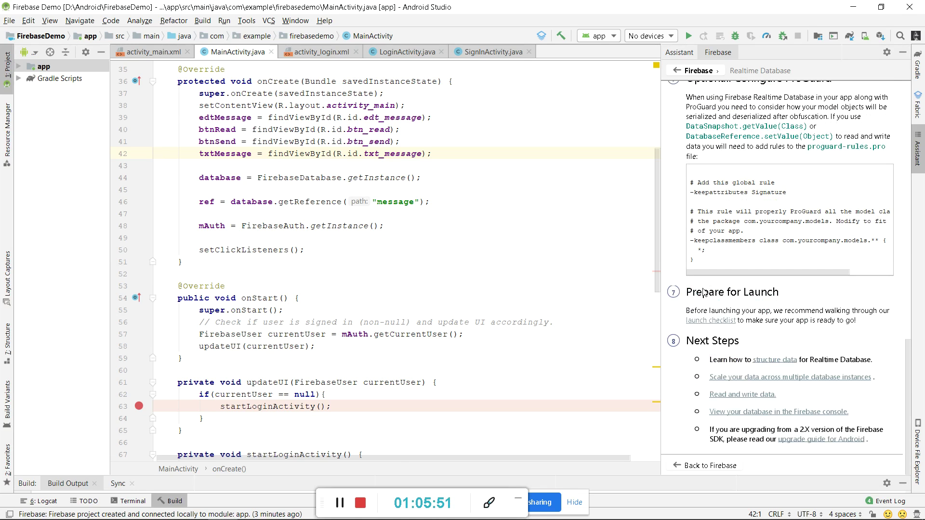
scroll(776, 322, up, 7)
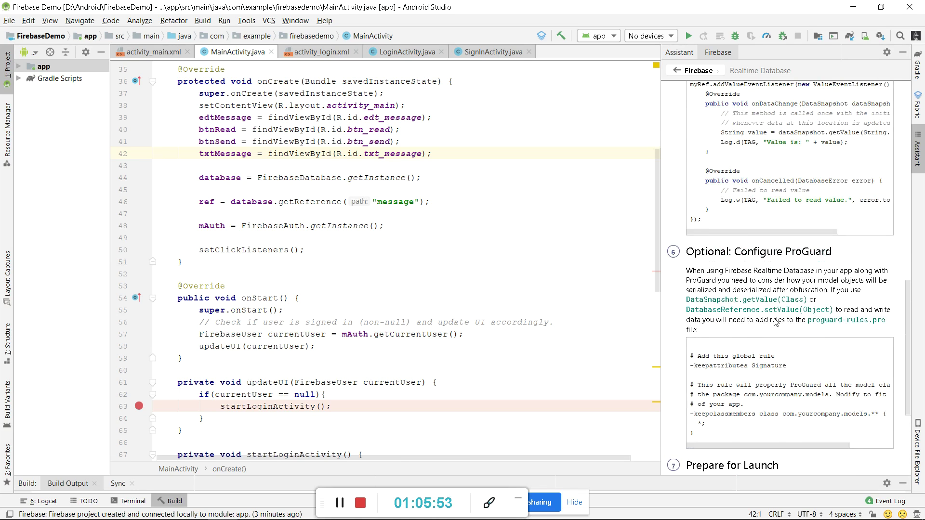
scroll(776, 321, up, 6)
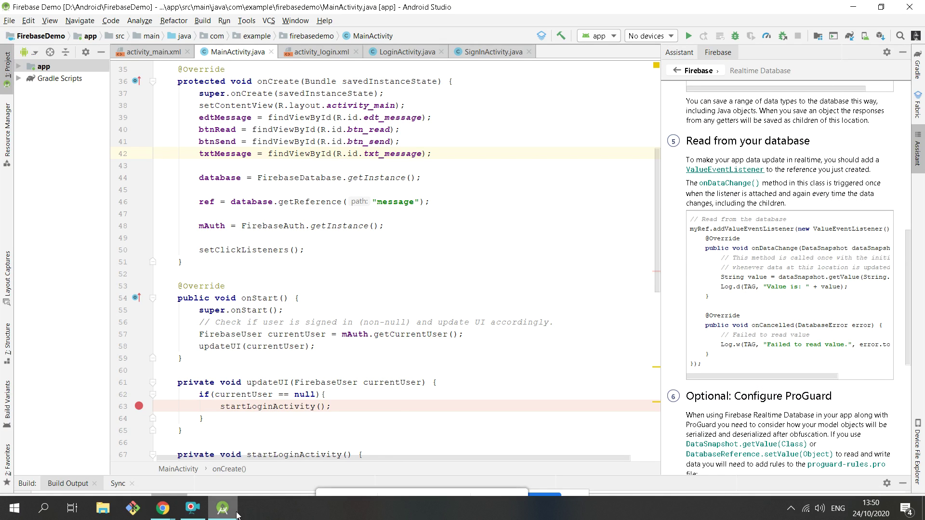
Switch to the Firebase slides in Chrome and advance from slide 21 to the chat database trees on slide 22
mouse_move(172, 513)
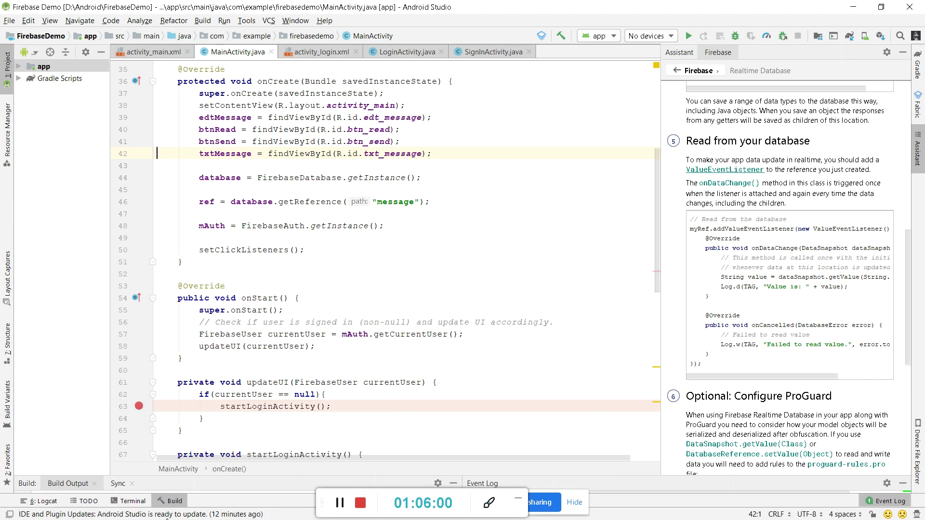
key(super)
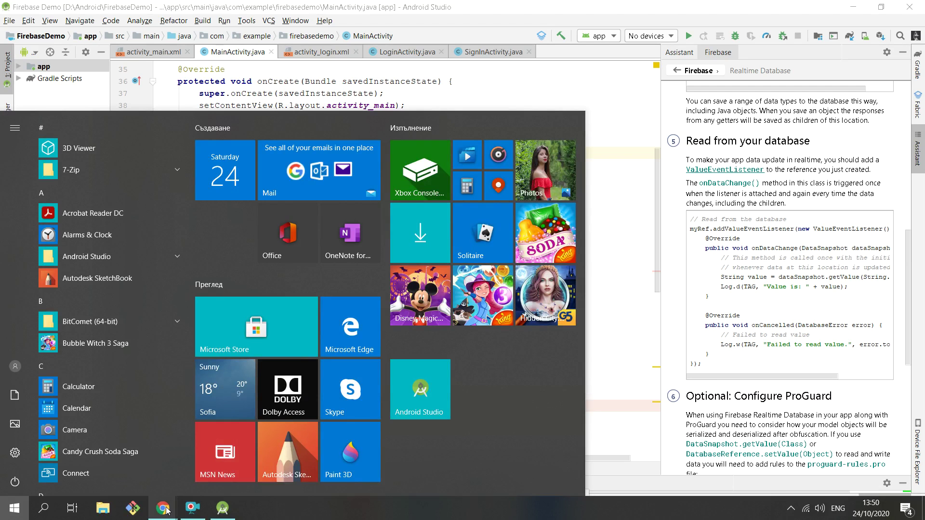
click(77, 461)
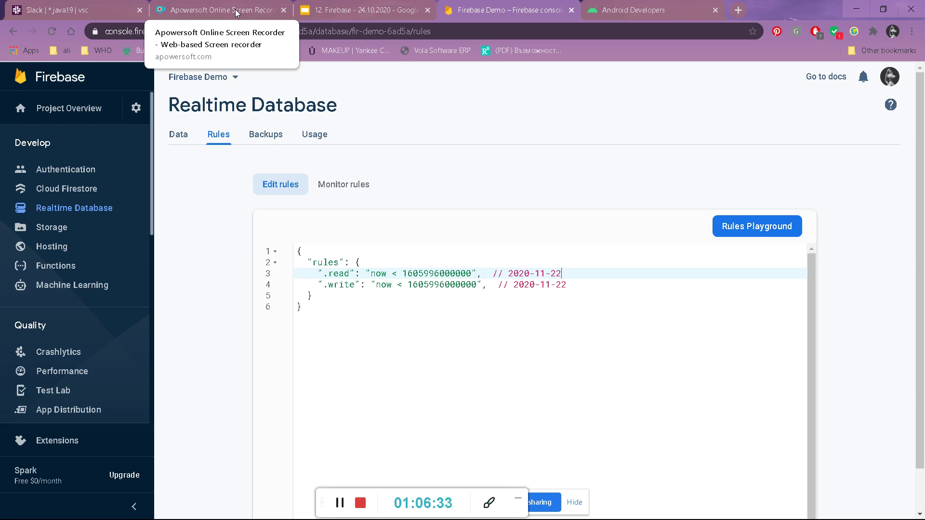
click(374, 10)
click(183, 291)
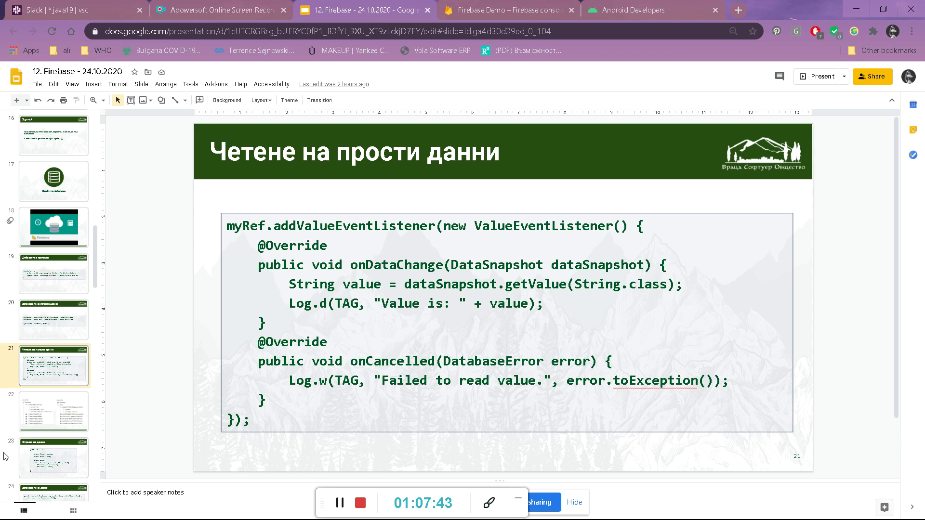
click(44, 388)
click(50, 383)
key(Down)
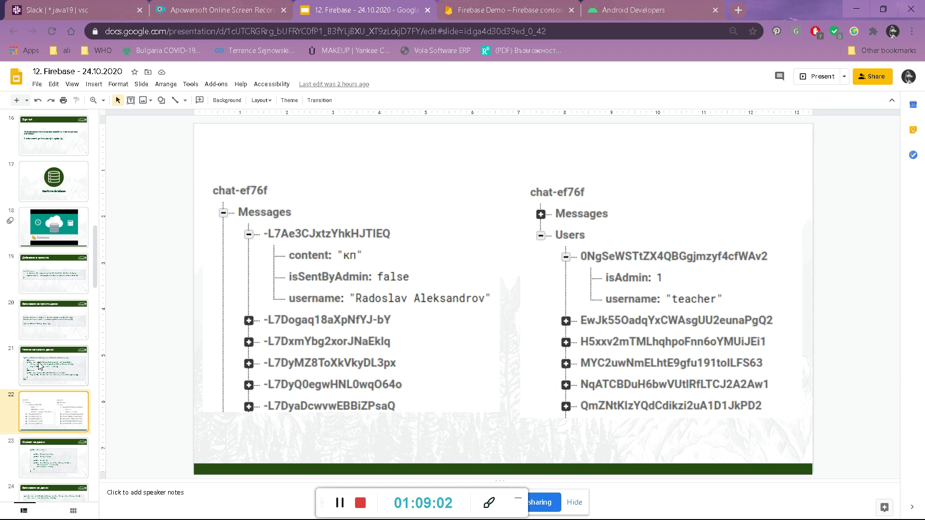
Compare the User class on slide 23 with the database trees on slide 22 and switch to the Firebase console
key(Down)
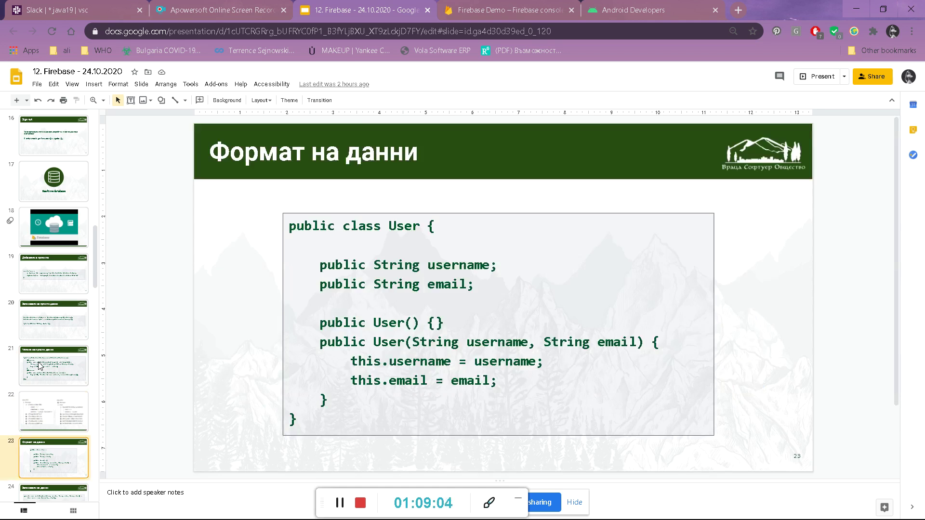
key(Up)
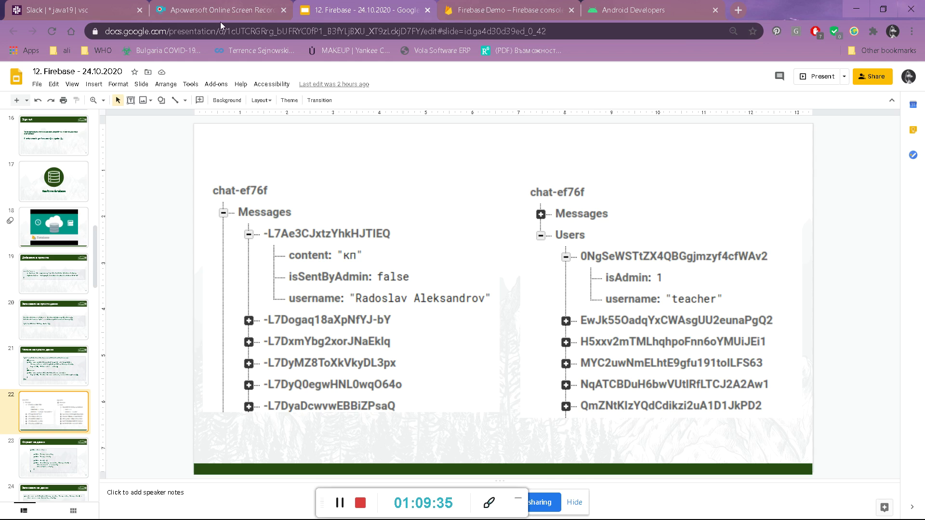
click(525, 13)
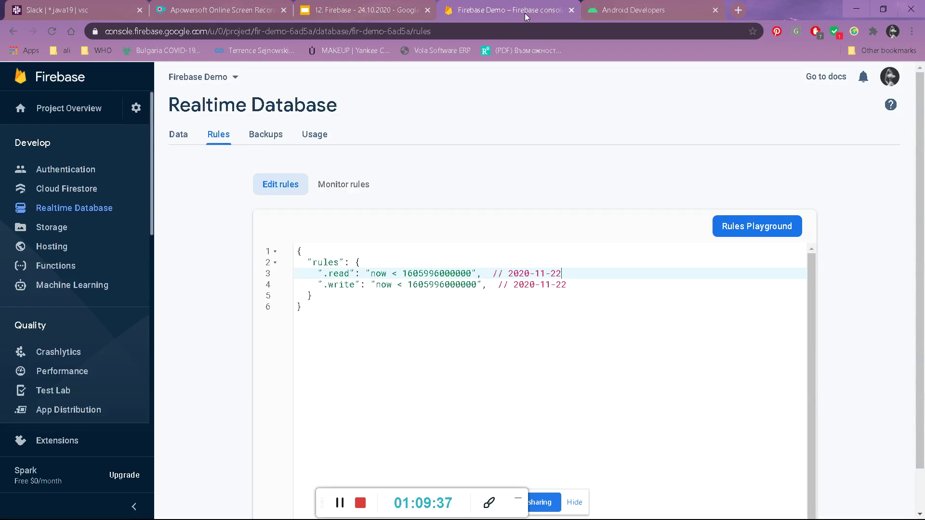
Switch the Firebase console to the Chat project and view its Realtime Database data
click(236, 77)
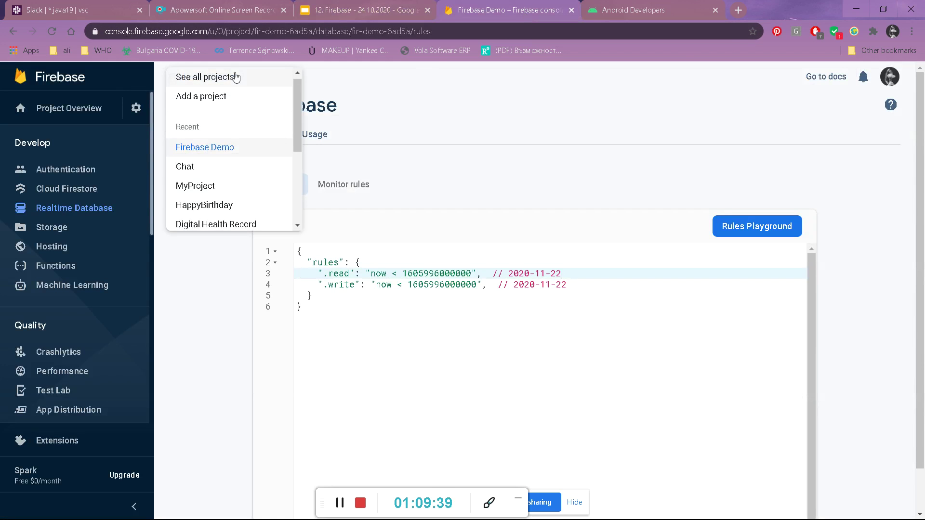
click(233, 165)
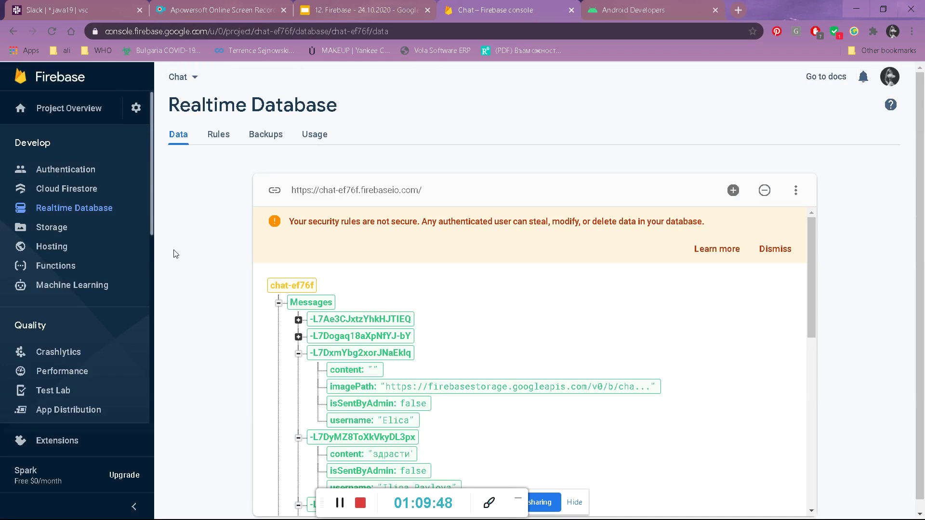
scroll(227, 417, down, 1)
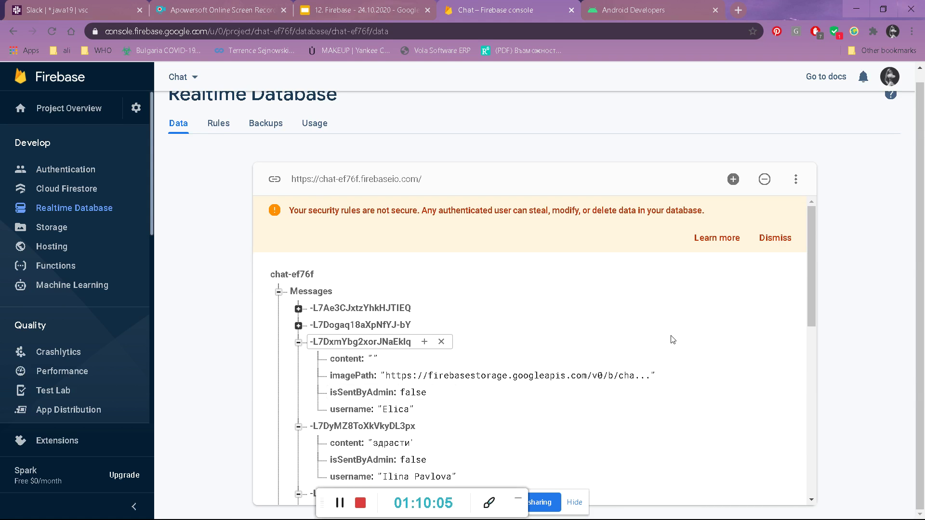
Open the Chat database's rules and examine the .read and .write conditions
click(224, 125)
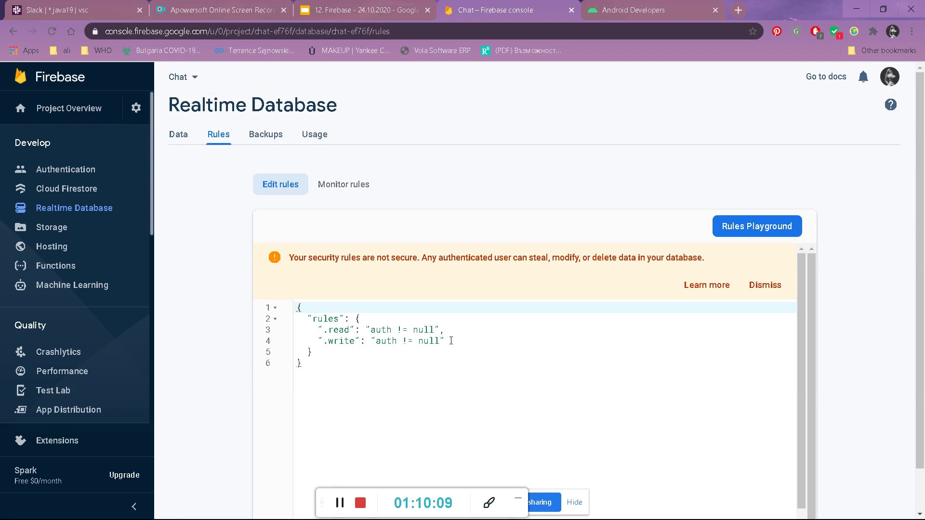
click(453, 330)
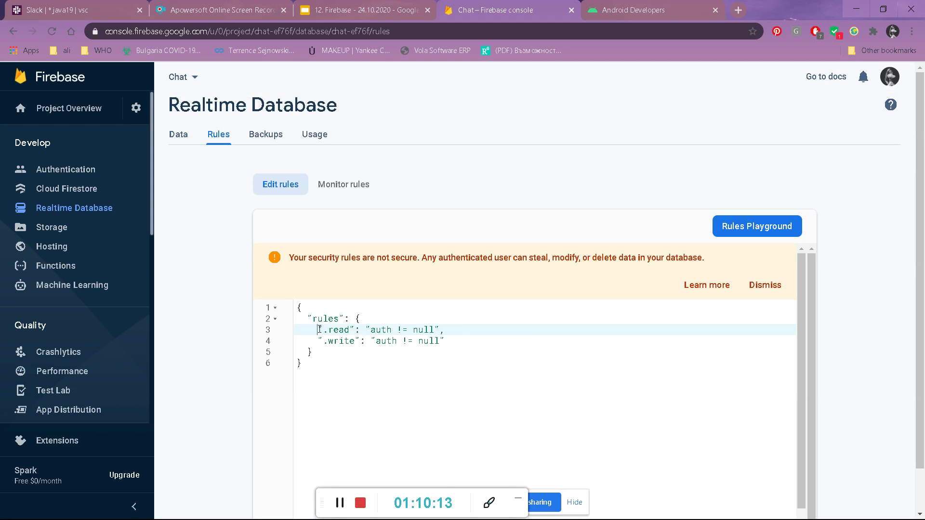
click(476, 337)
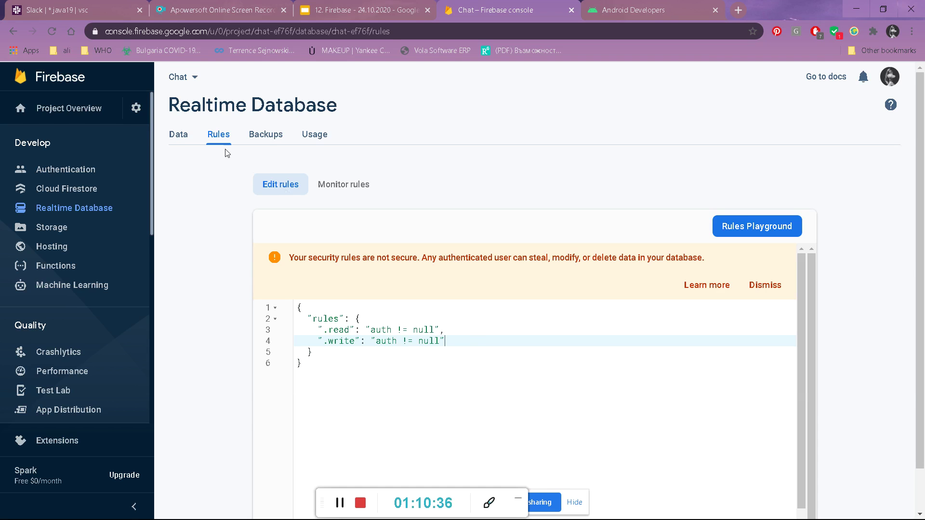
Return to the Chat database's data and review the fields of the expanded entries under Messages
click(177, 135)
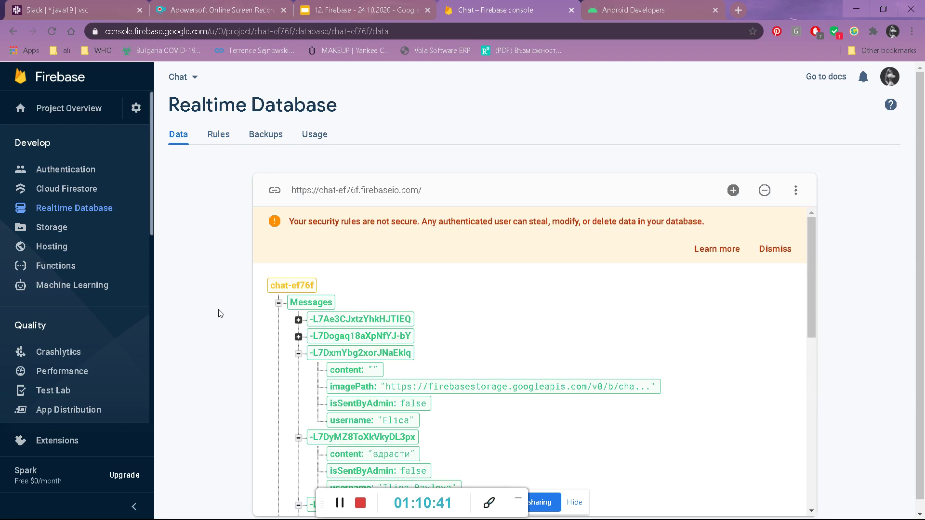
scroll(220, 314, down, 1)
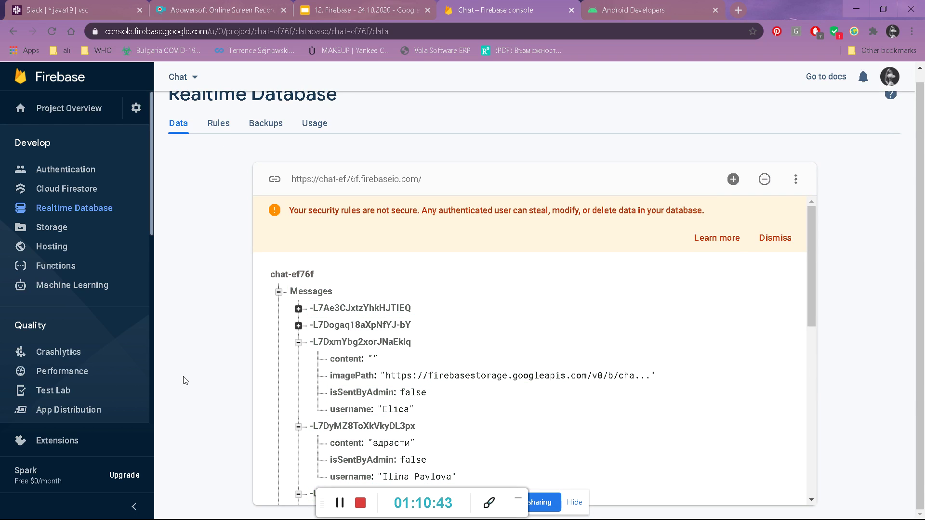
scroll(765, 304, down, 1)
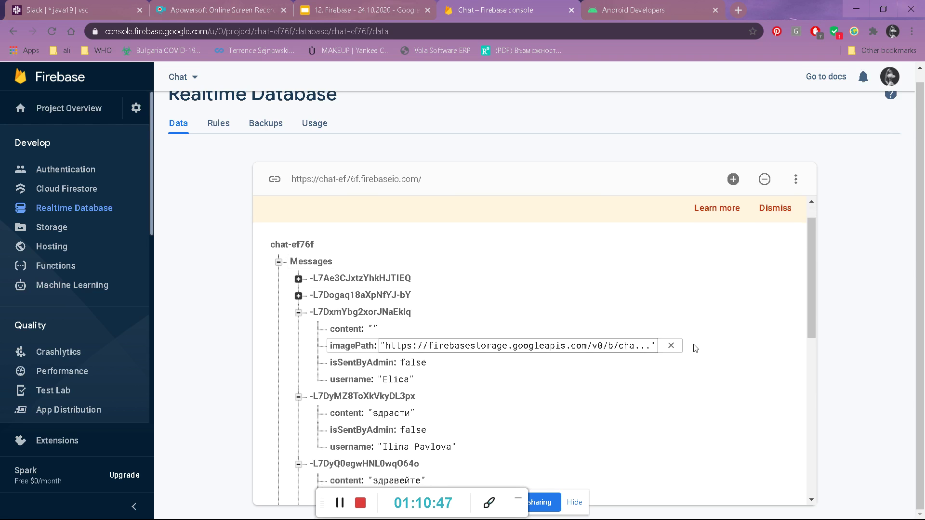
scroll(696, 348, up, 1)
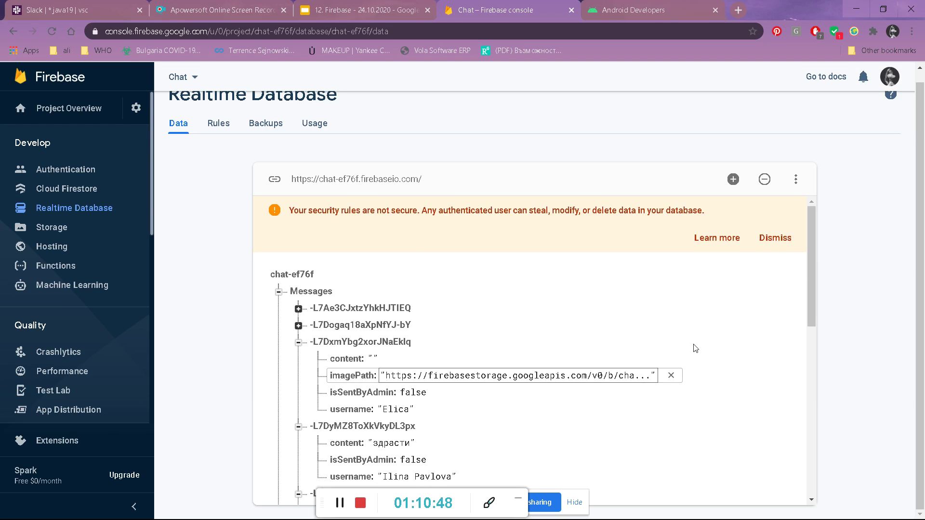
Collapse the expanded entries under Messages to list only the message keys
click(279, 292)
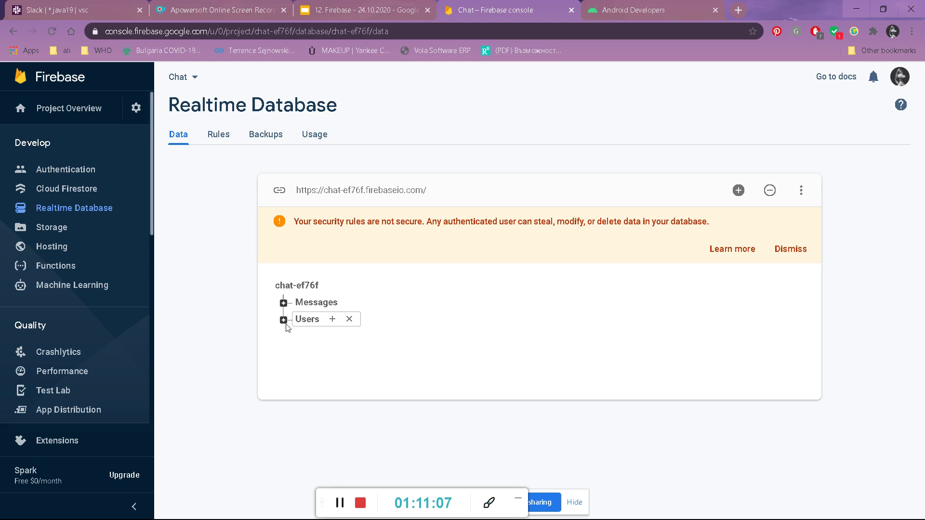
click(284, 303)
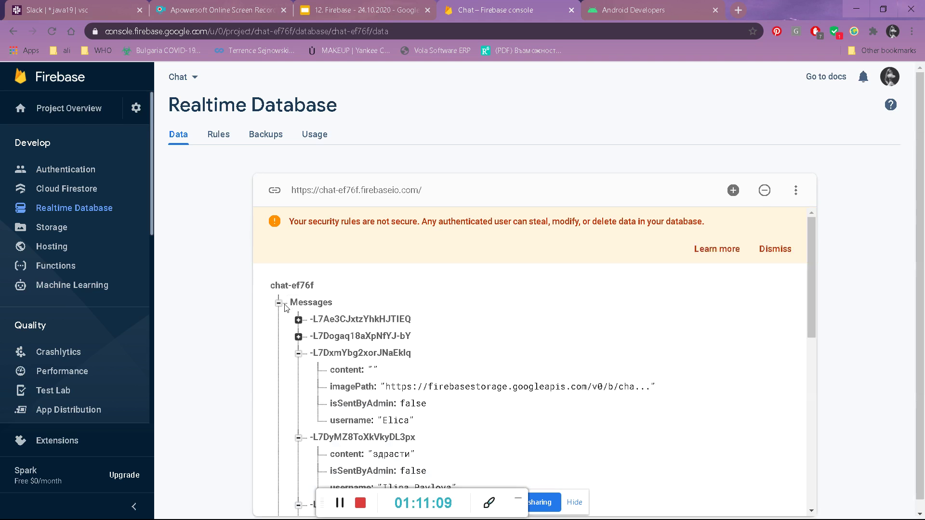
click(298, 353)
click(299, 370)
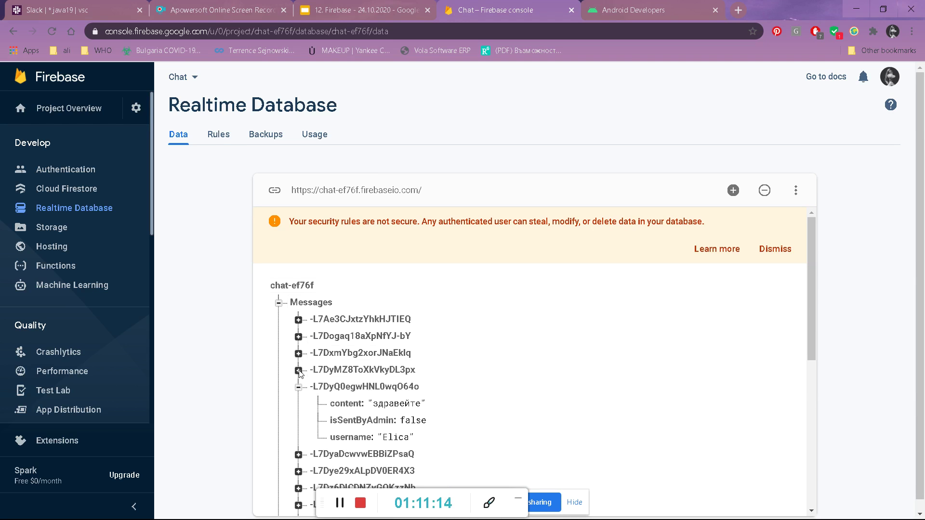
click(300, 388)
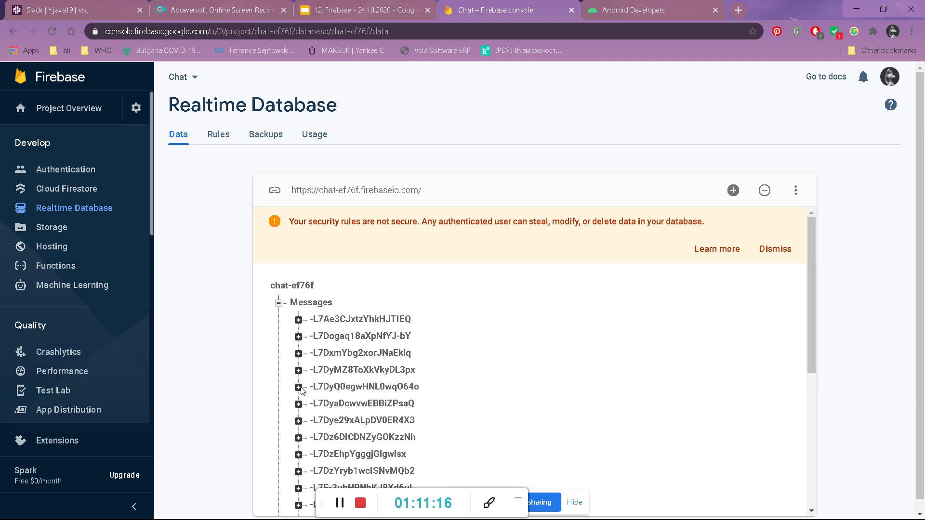
scroll(525, 378, down, 1)
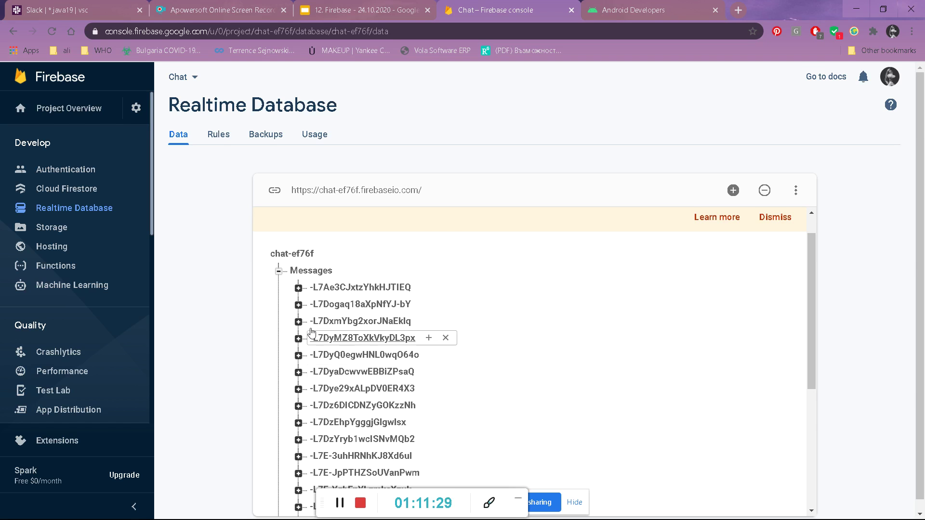
Inspect the content, isSentByAdmin and username fields of the first message and collapse the Messages node
click(298, 288)
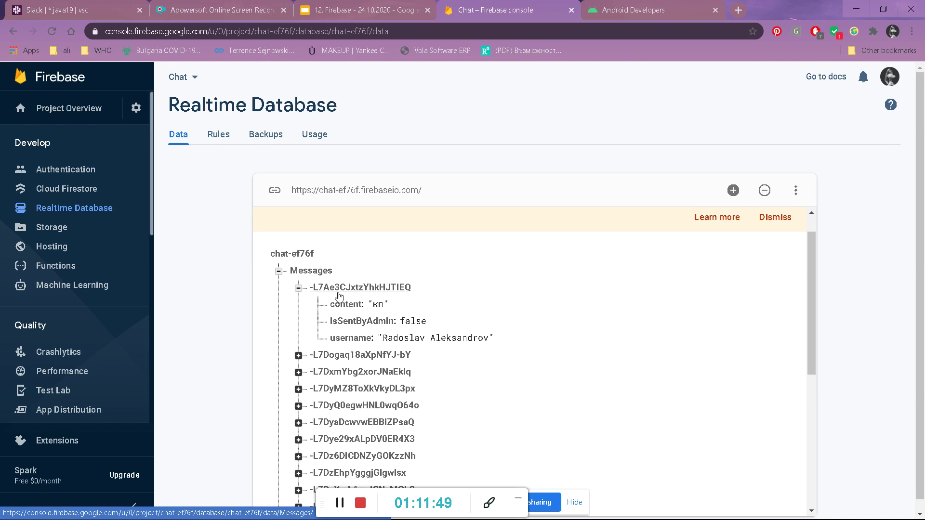
mouse_move(455, 294)
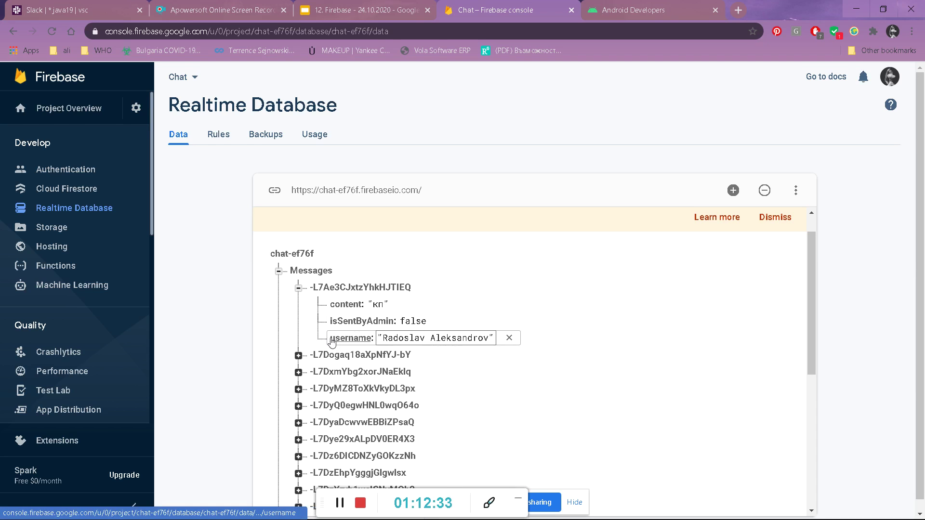
click(299, 288)
click(279, 272)
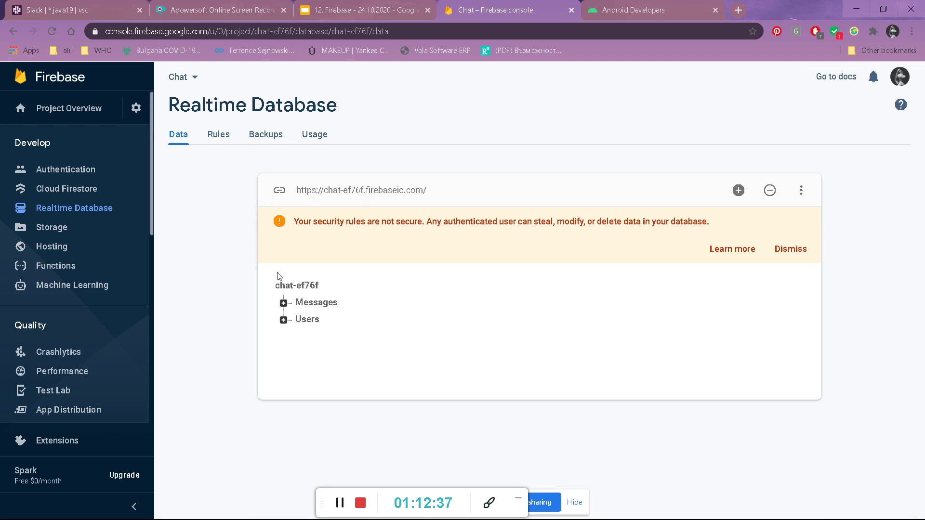
Expand the Users node, inspect the first user's isAdmin and username fields, and collapse Users again
click(284, 321)
click(298, 338)
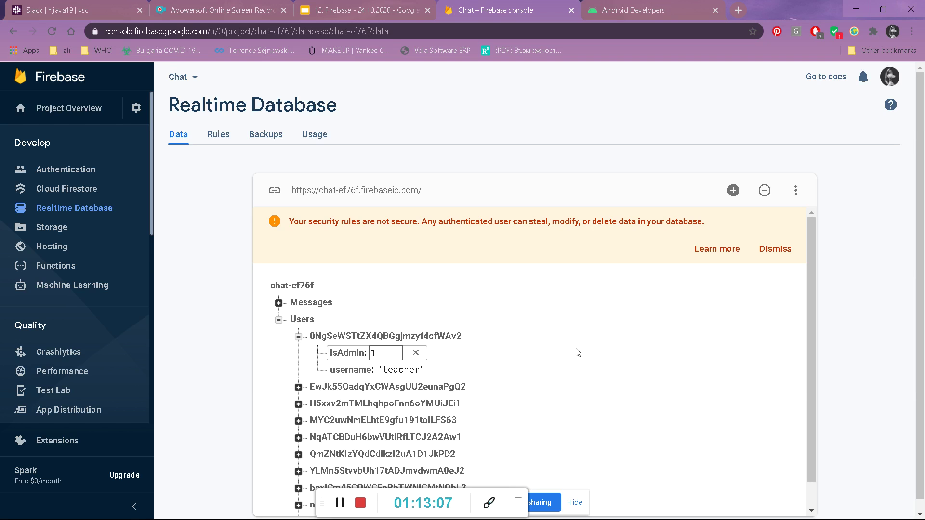
key(Return)
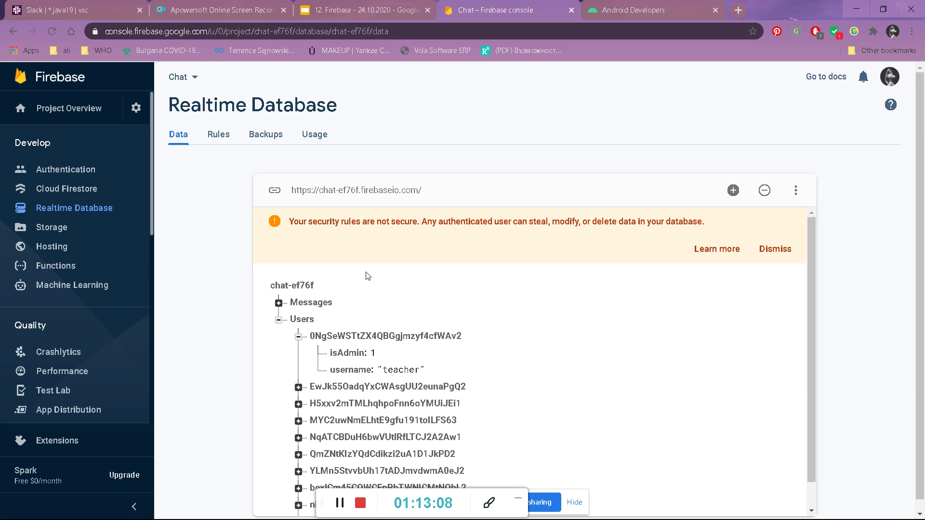
click(279, 320)
Switch to the Firebase slides and examine the User class on slide 23, pointing out its fields and empty constructor
click(342, 5)
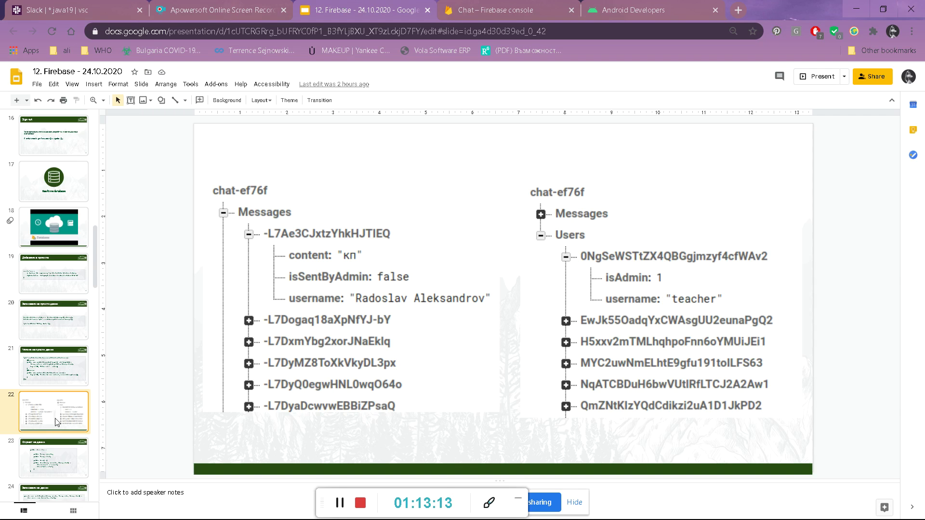
key(Down)
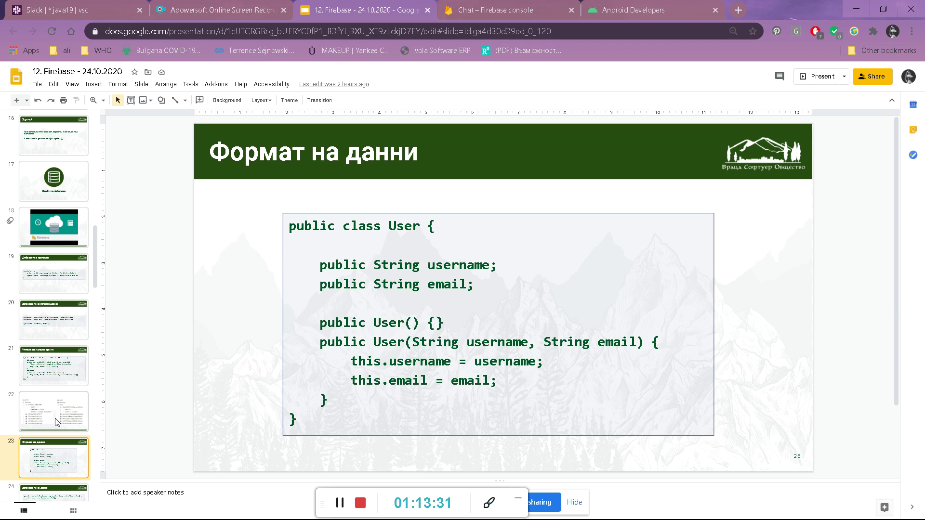
click(321, 266)
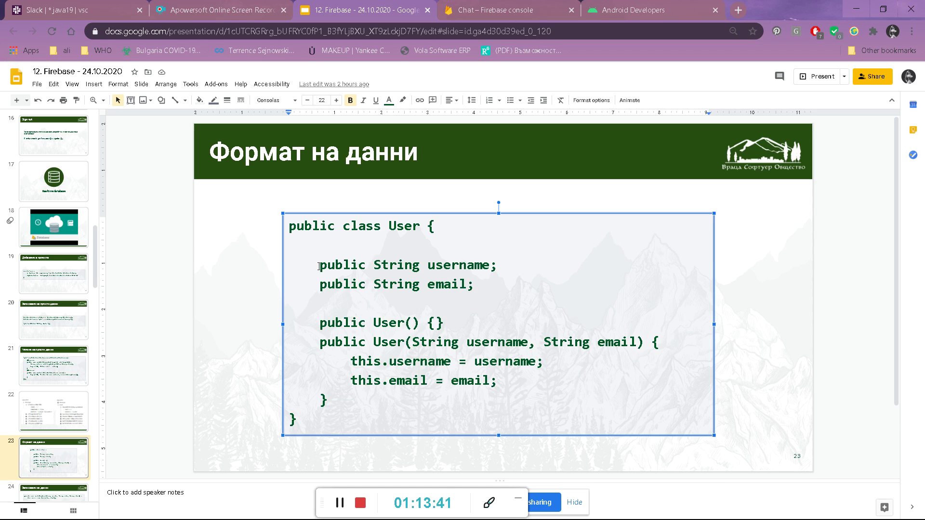
click(44, 454)
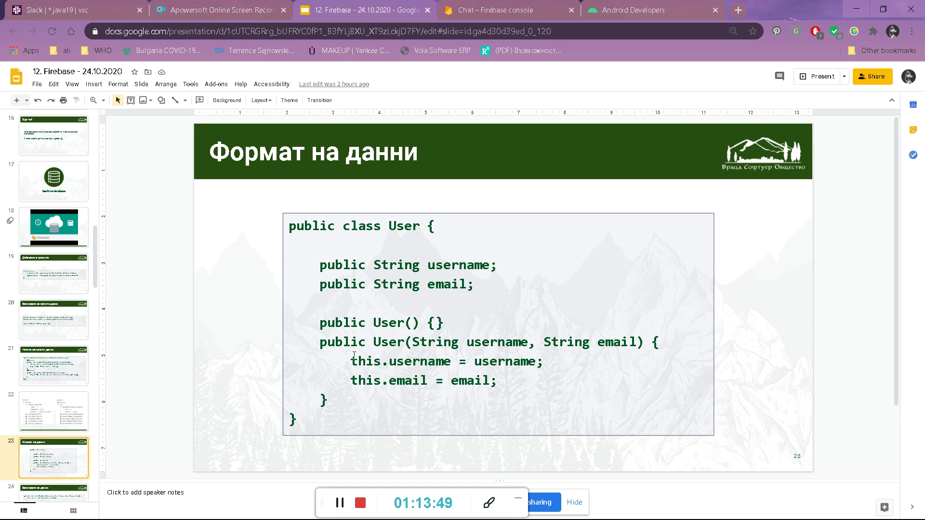
click(463, 322)
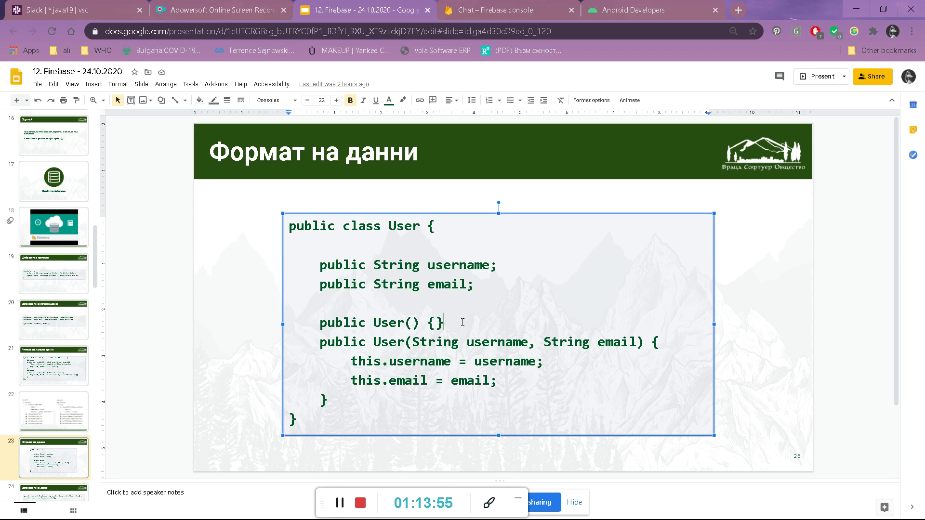
key(Escape)
key(Escape)
click(470, 322)
Go back to slide 21 and highlight the dataSnapshot.getValue(String.class) call and its String.class argument
click(51, 367)
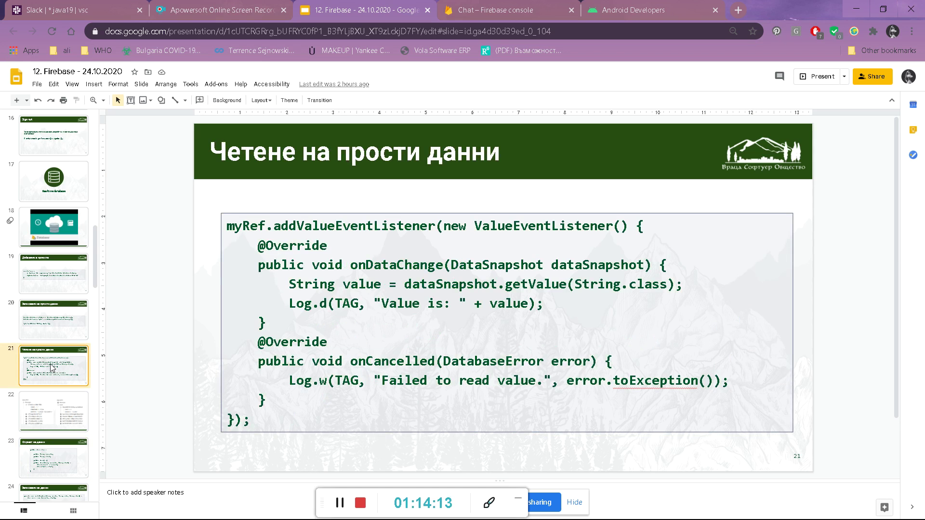
drag(398, 284, 676, 291)
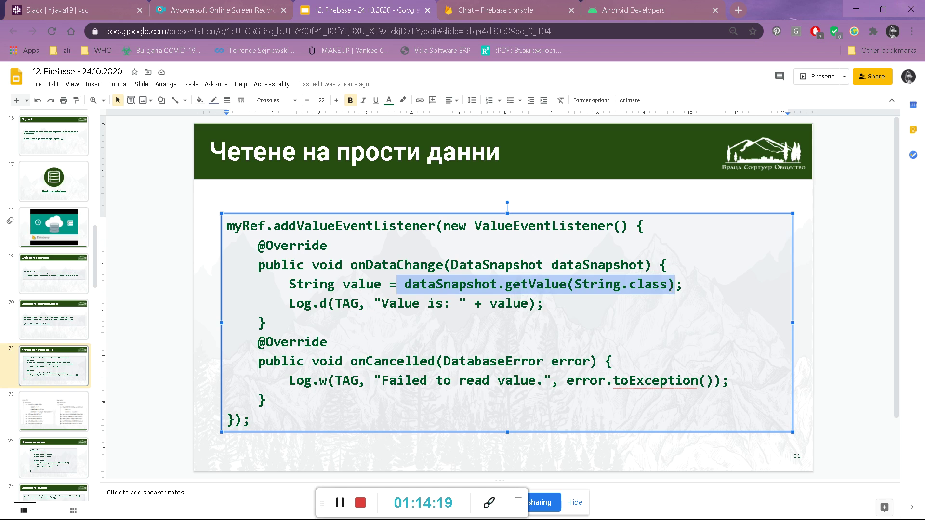
drag(574, 284, 670, 284)
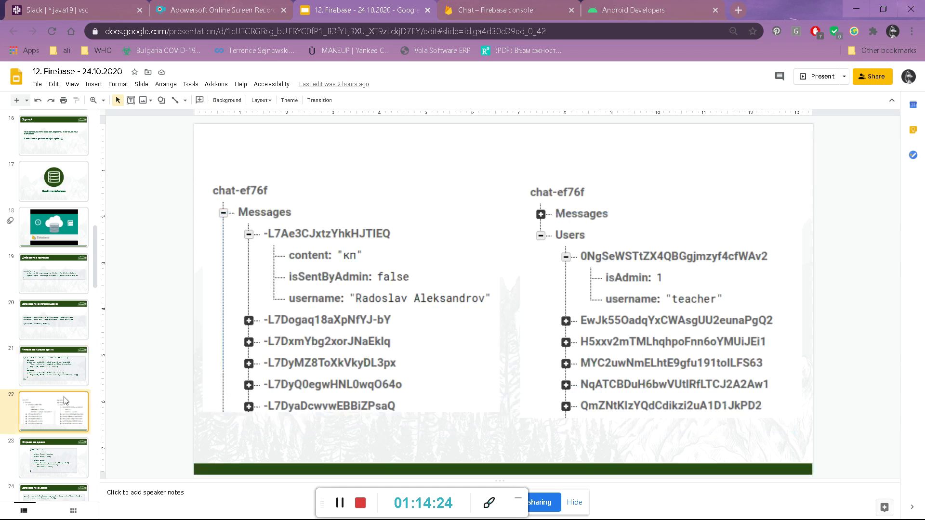
Return past the database trees on slide 22 to slide 23 and point out the User class constructors
click(66, 401)
click(66, 448)
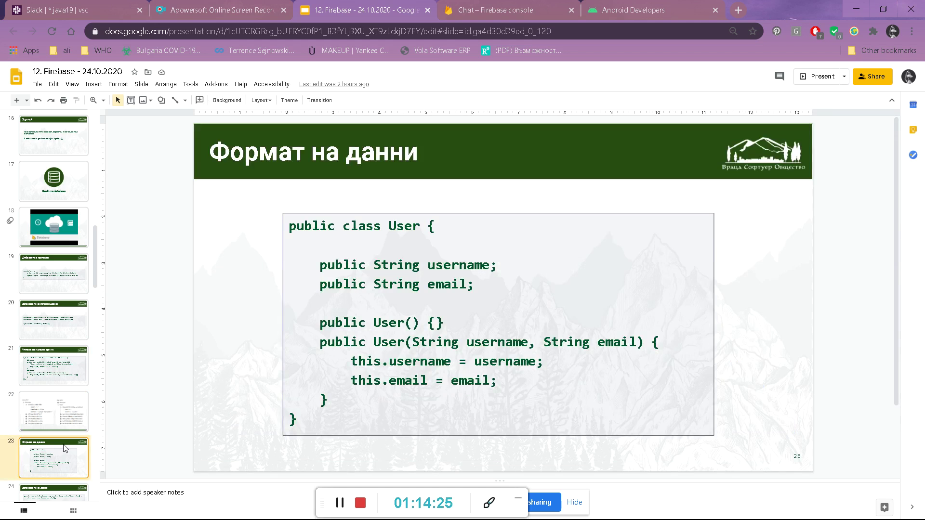
click(493, 357)
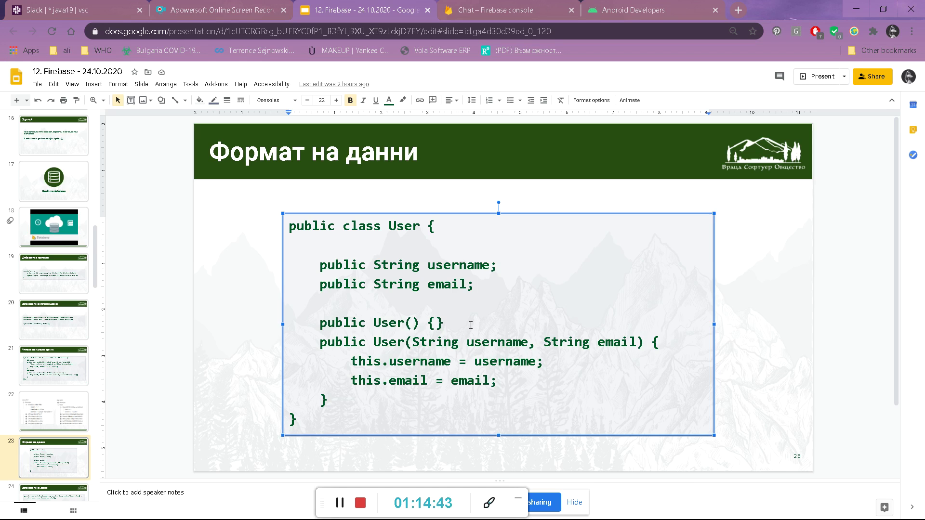
Skim ahead through slides 24 to 27 on writing and reading data and return to slide 23
click(59, 452)
key(Down)
key(Down)
key(Down)
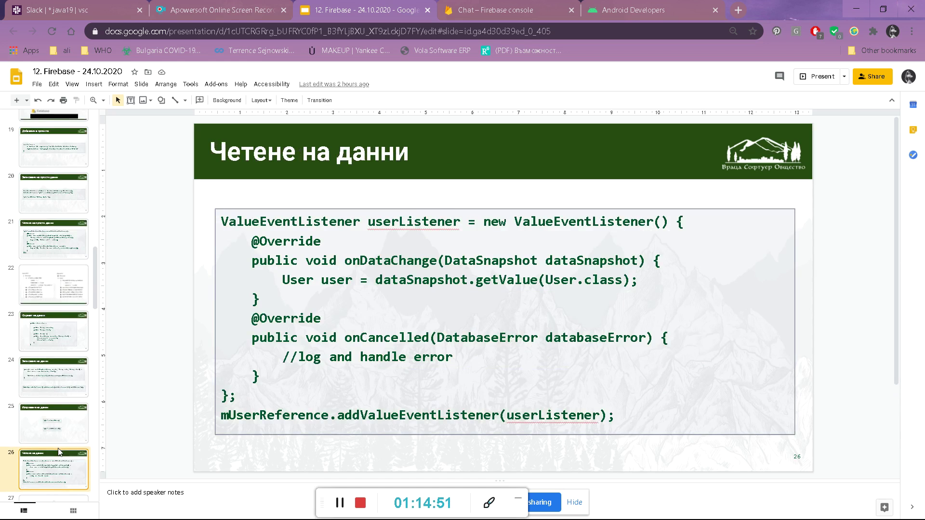
key(Down)
key(Up)
key(Up)
key(Up)
key(Up)
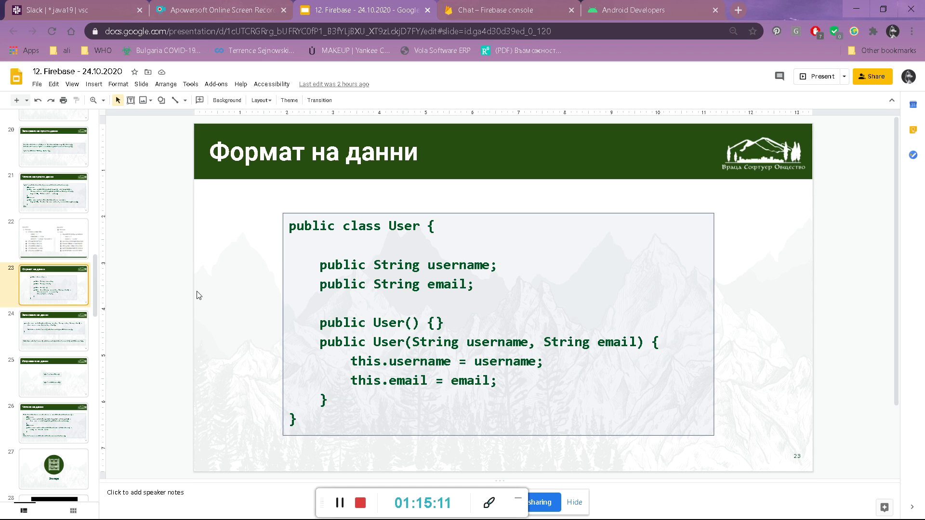
Compare the writeNewUser method on slide 24 with the User class on slide 23 and switch to the Firebase console
click(53, 331)
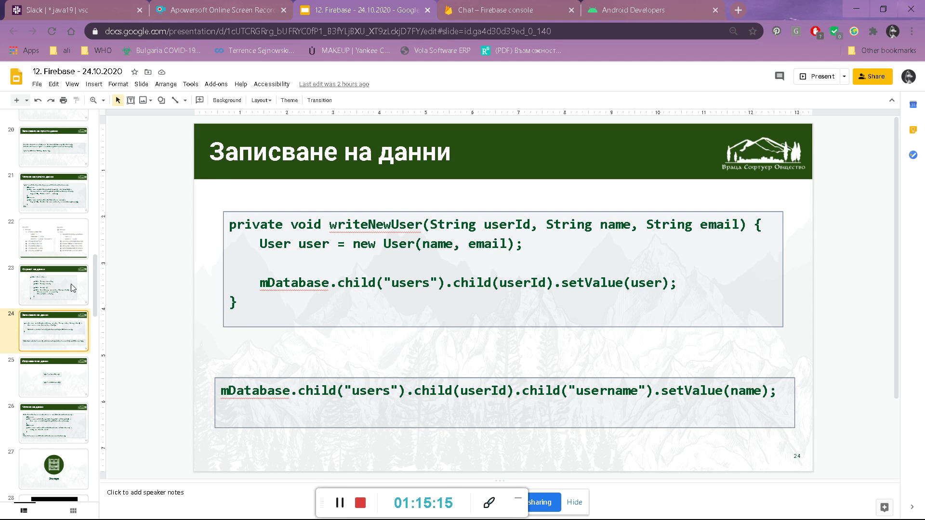
click(72, 287)
click(70, 322)
click(261, 243)
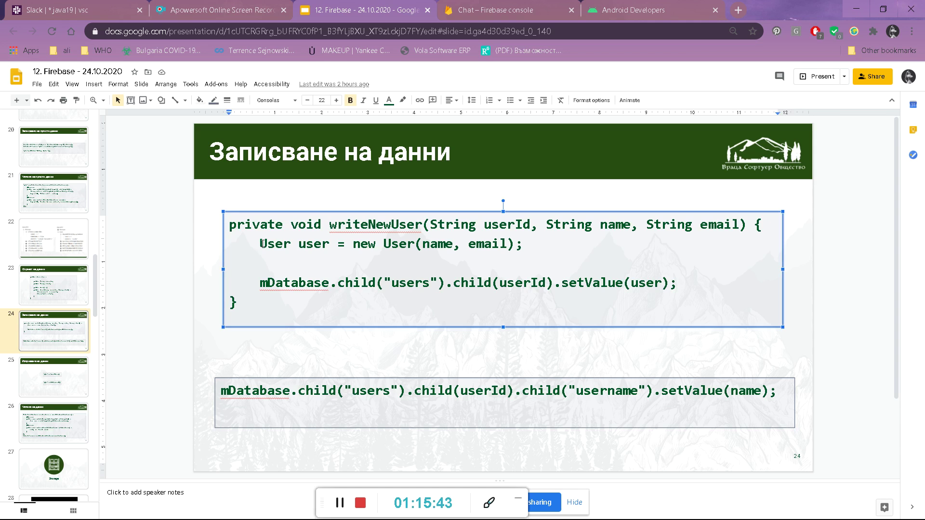
click(503, 8)
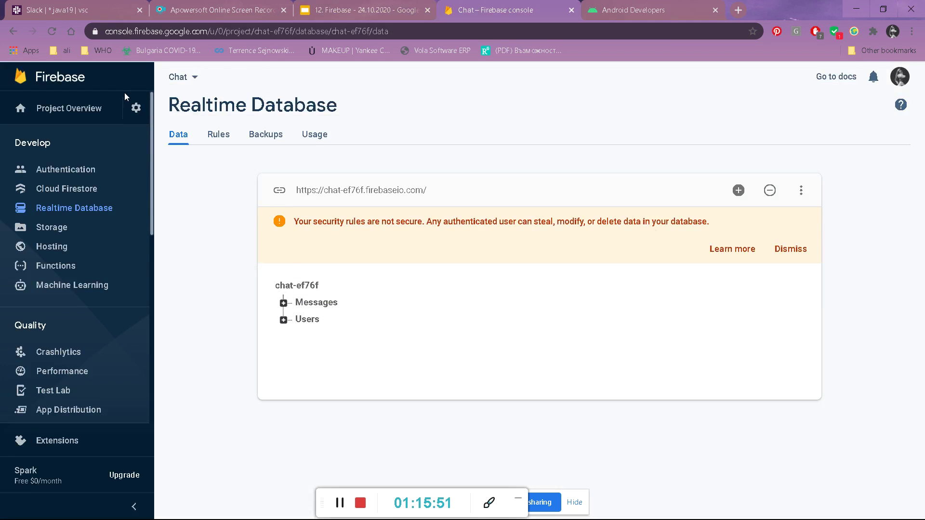
Switch the console to the Firebase Demo project to view its database, and return to the Firebase slides
click(195, 78)
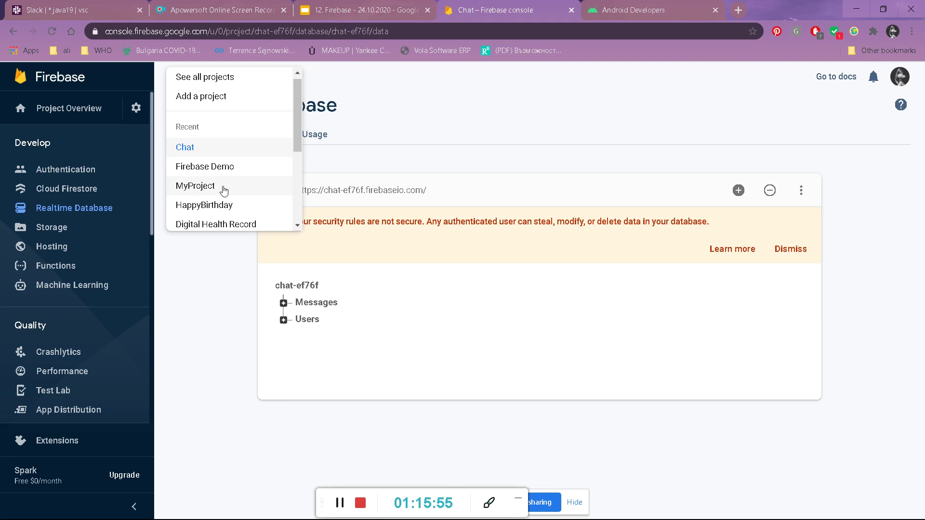
click(236, 170)
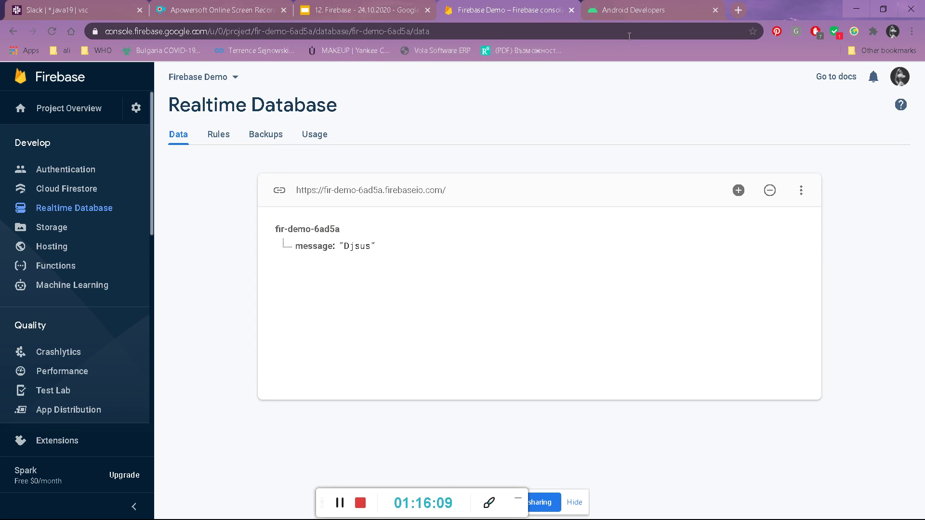
click(341, 16)
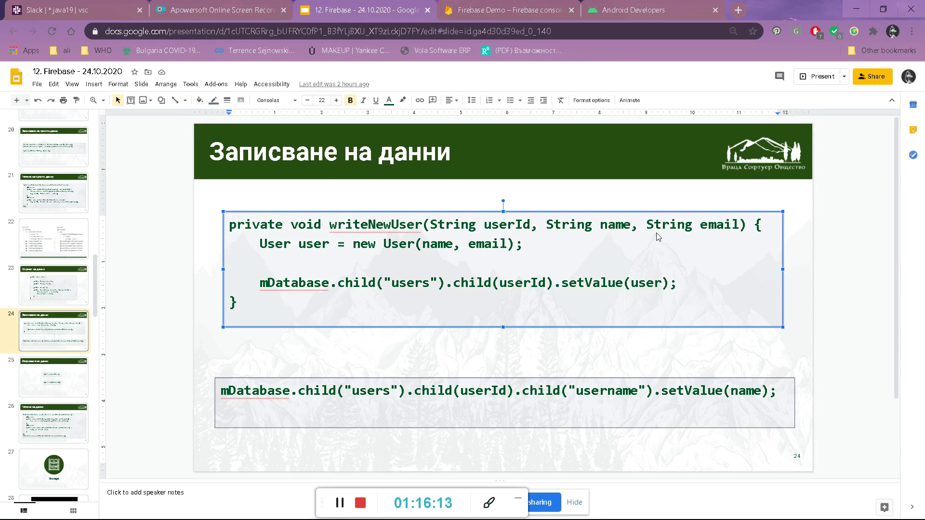
Highlight the line User user = new User(name, email); in the writeNewUser method on slide 24, then clear the highlight
click(557, 242)
shift+click(255, 247)
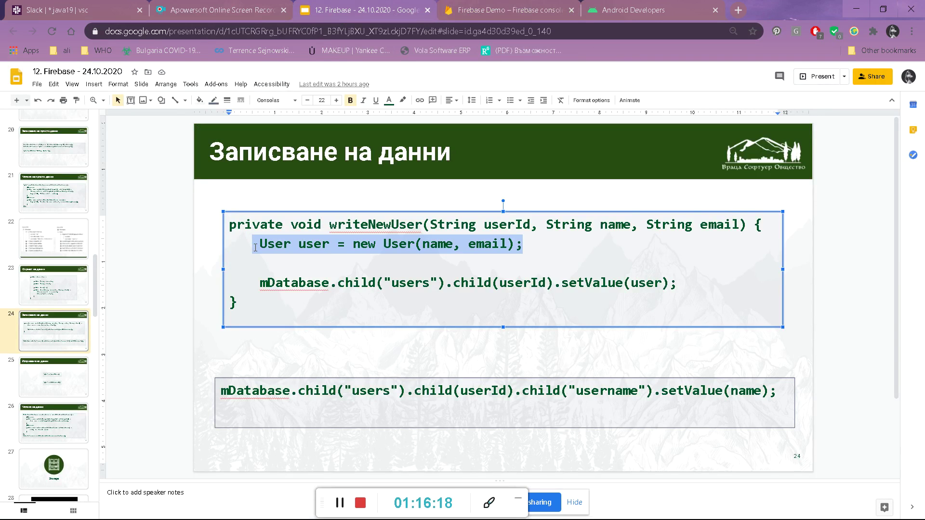
click(549, 240)
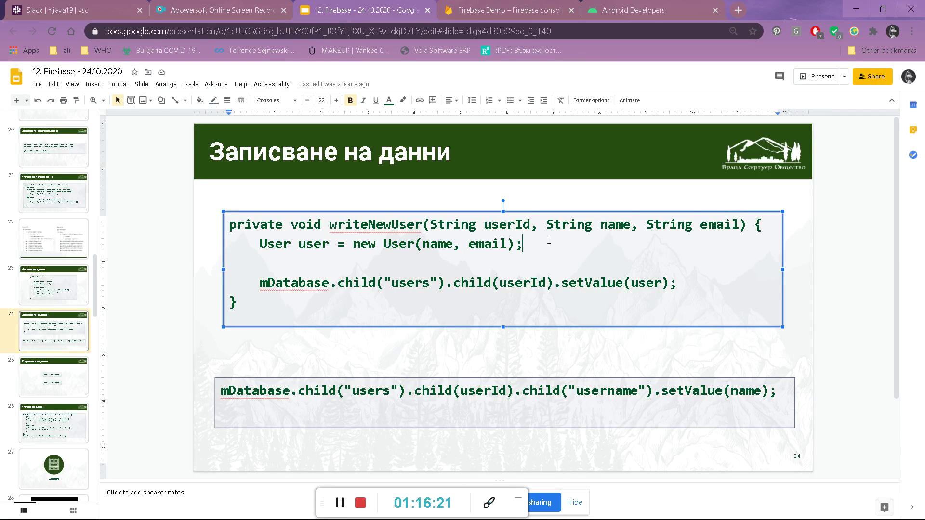
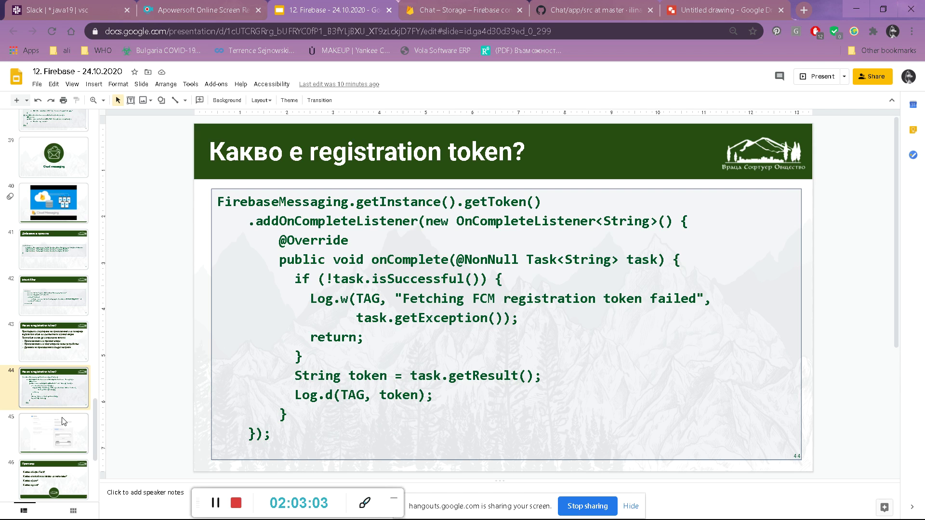
Show slide 45 with the notification form, then switch to the Firebase console and open Cloud Messaging for the Chat project
click(43, 444)
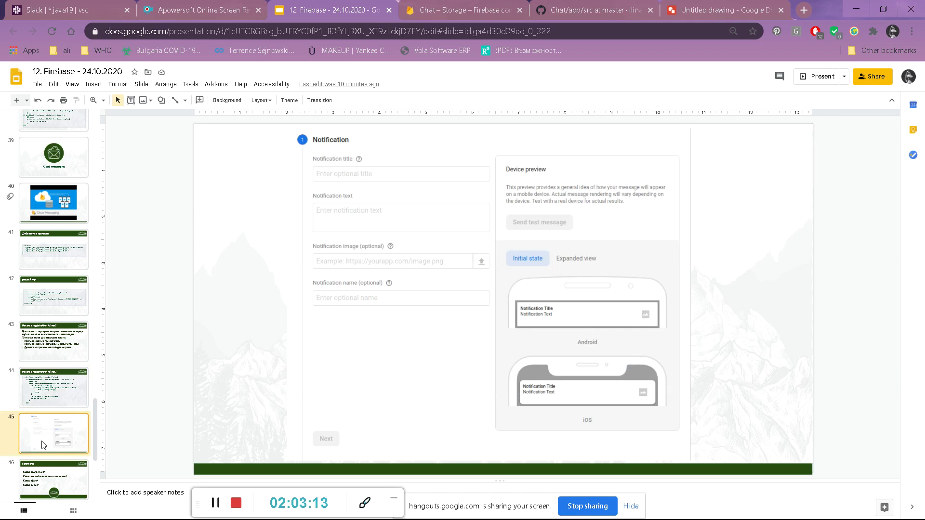
click(493, 10)
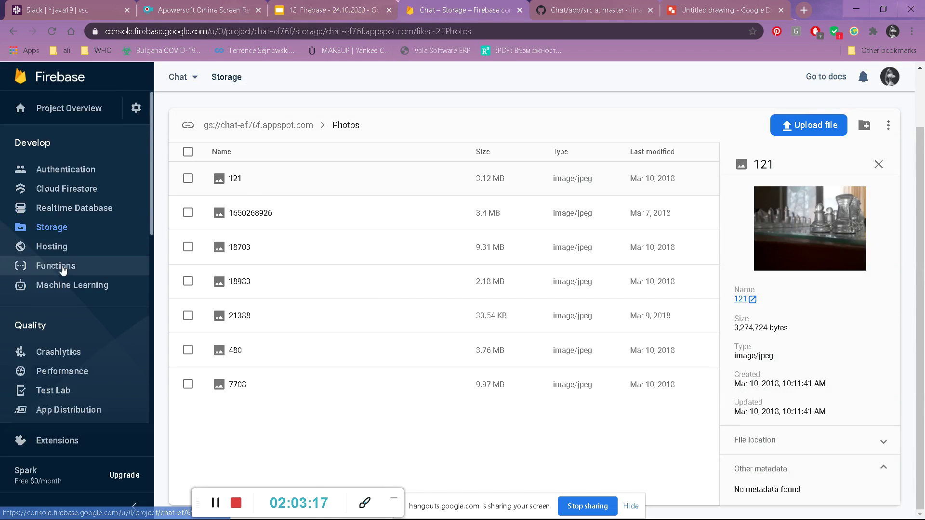
scroll(86, 266, down, 4)
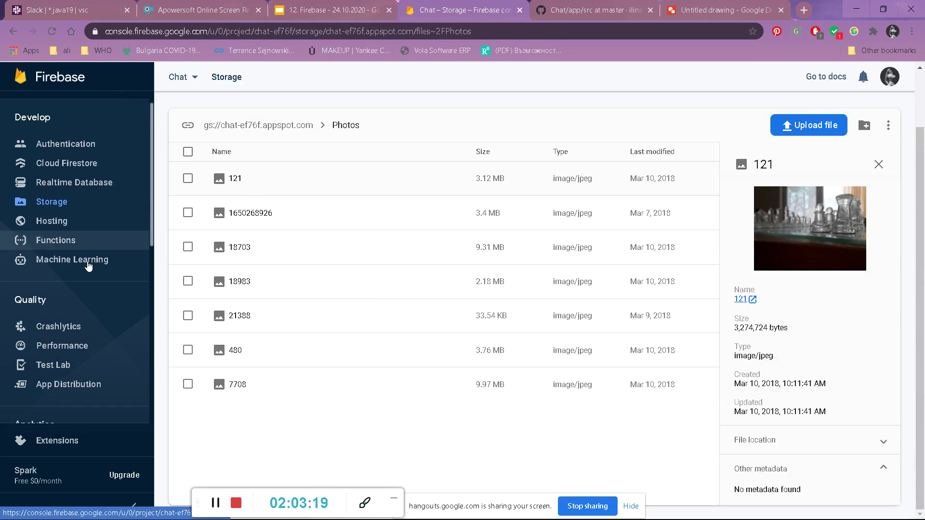
scroll(88, 266, up, 4)
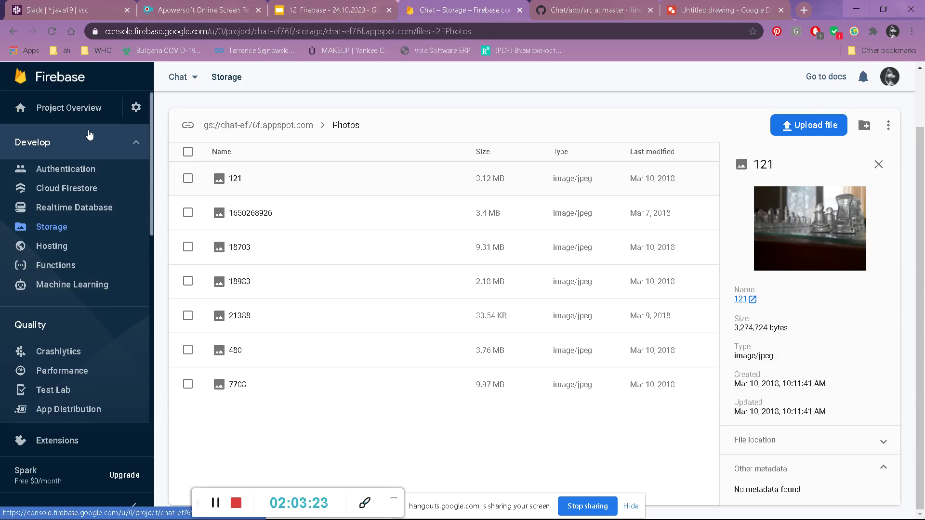
scroll(70, 287, down, 5)
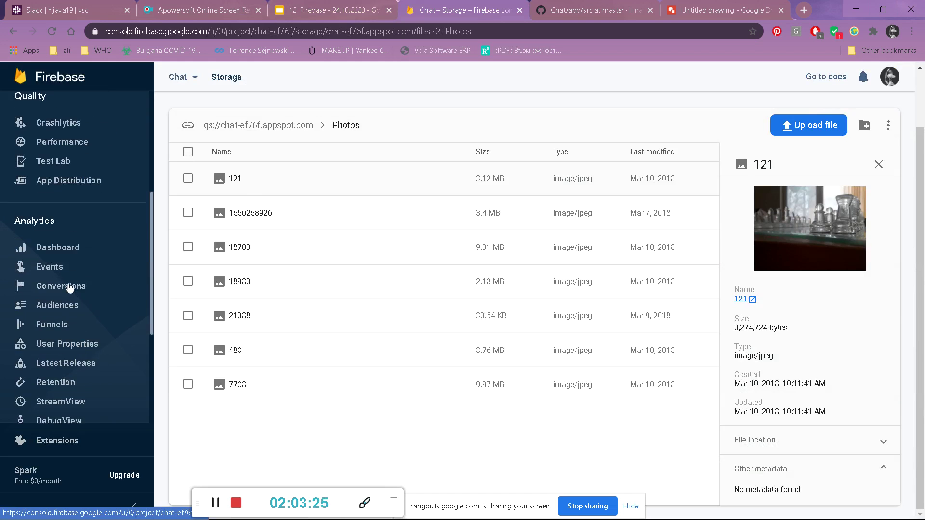
scroll(69, 288, down, 4)
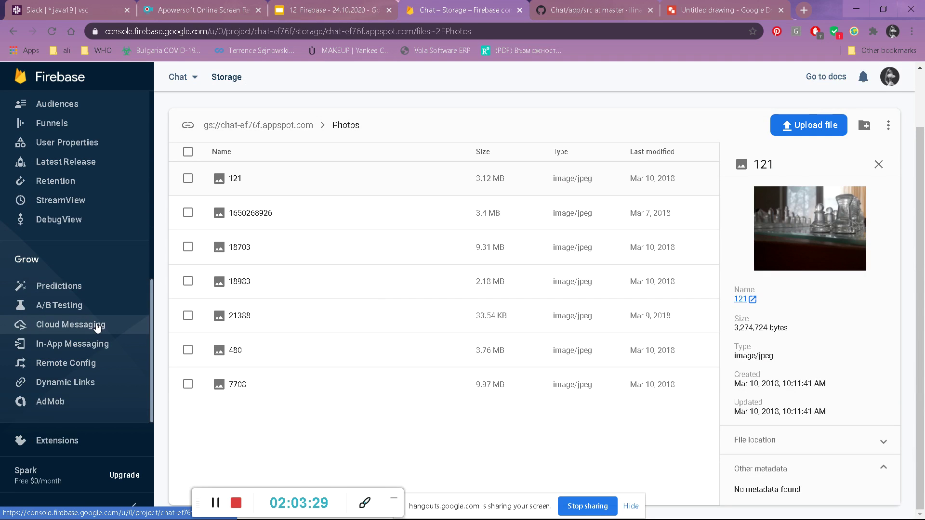
click(97, 326)
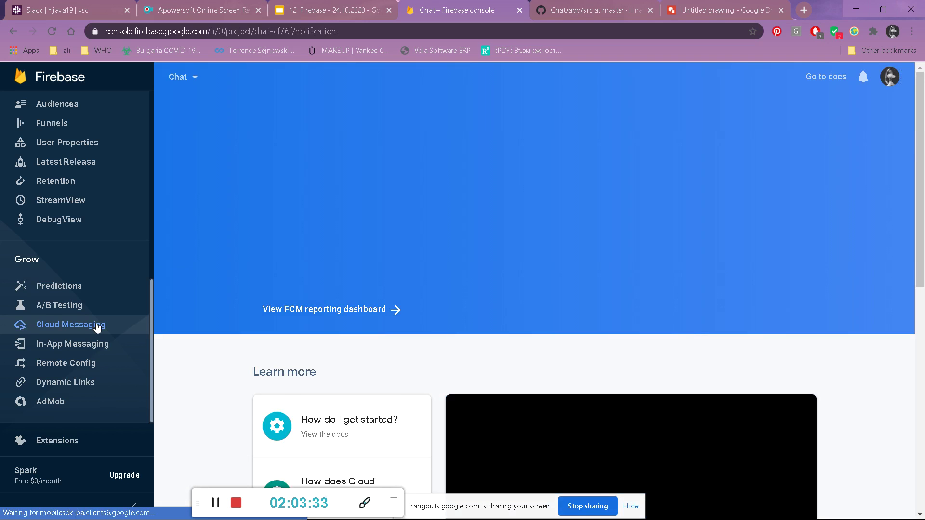
Look over the Cloud Messaging landing page and start composing the first message
scroll(237, 410, down, 10)
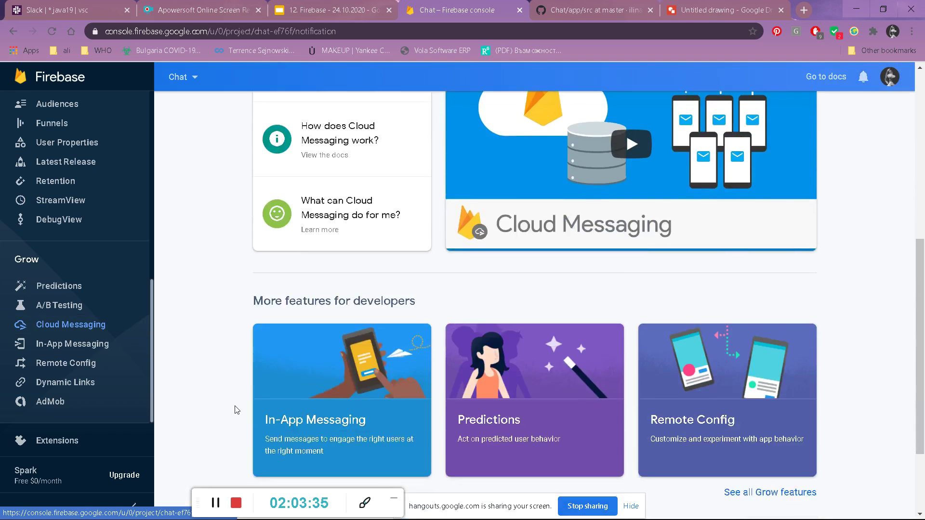
scroll(237, 410, up, 6)
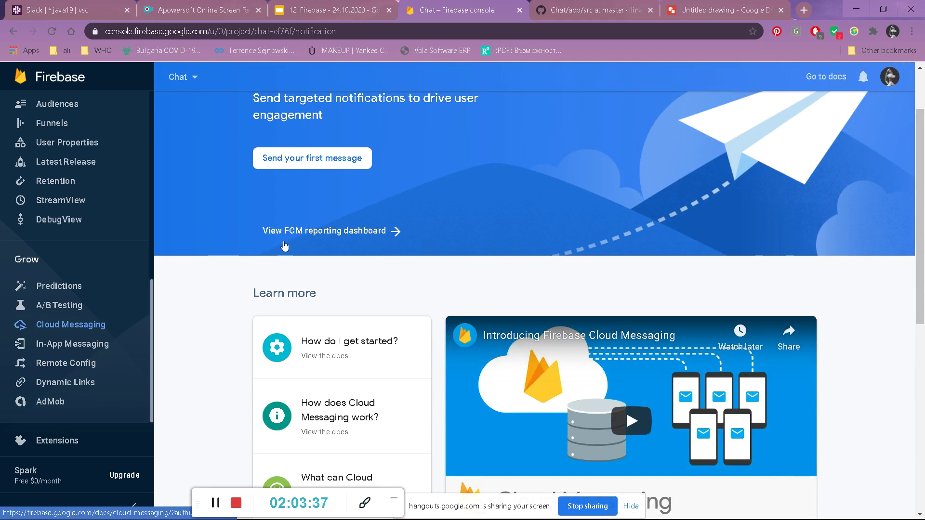
click(321, 159)
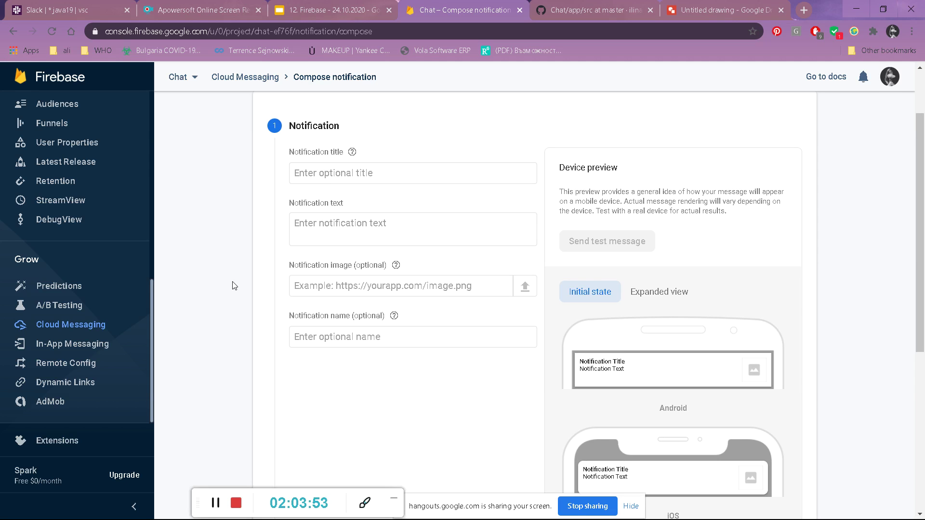
Point out the empty notification title and text fields and look over the rest of the notification form
click(390, 171)
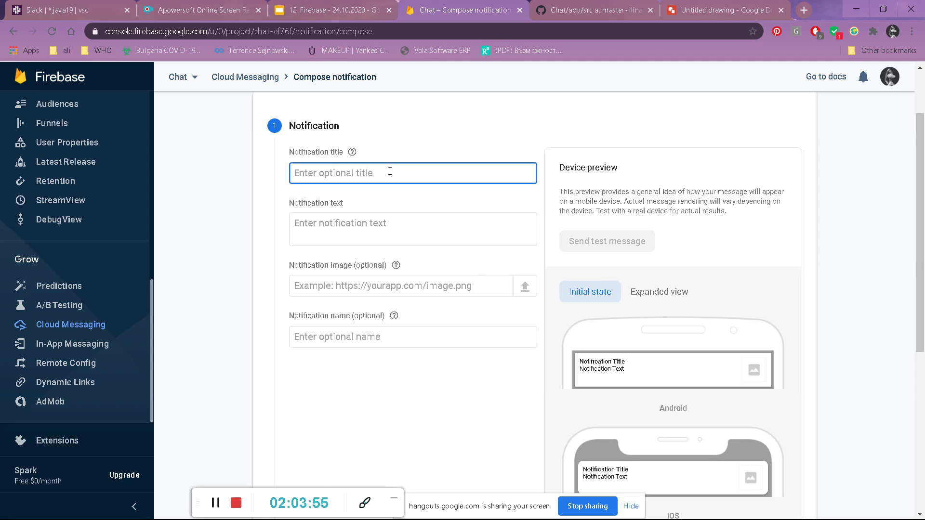
click(383, 220)
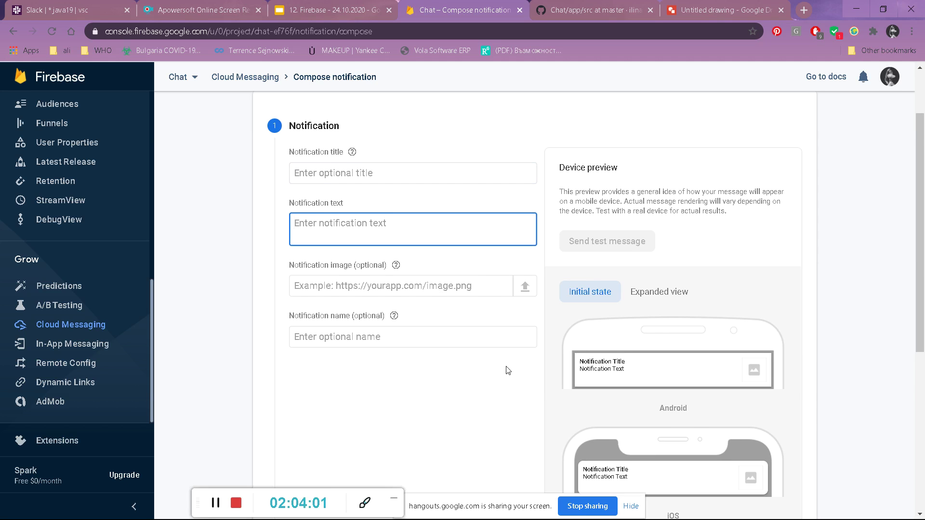
scroll(507, 370, down, 4)
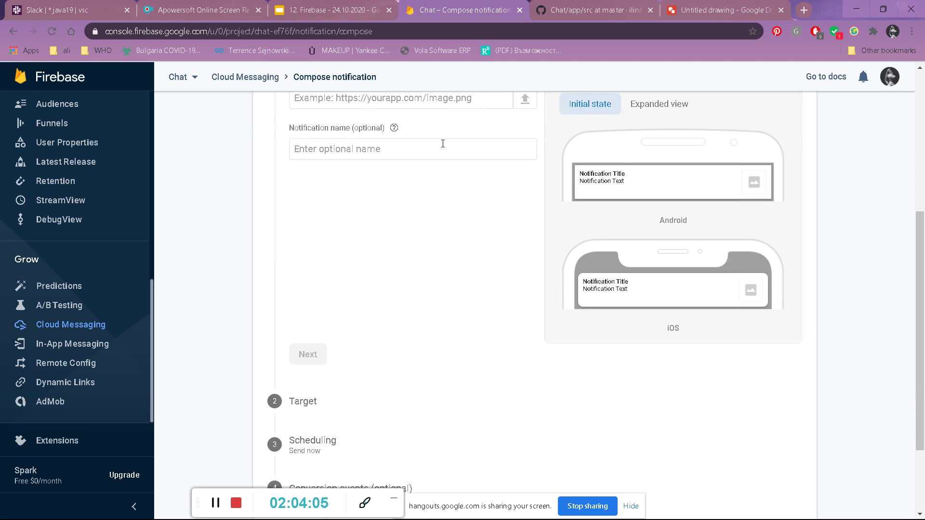
scroll(471, 258, up, 2)
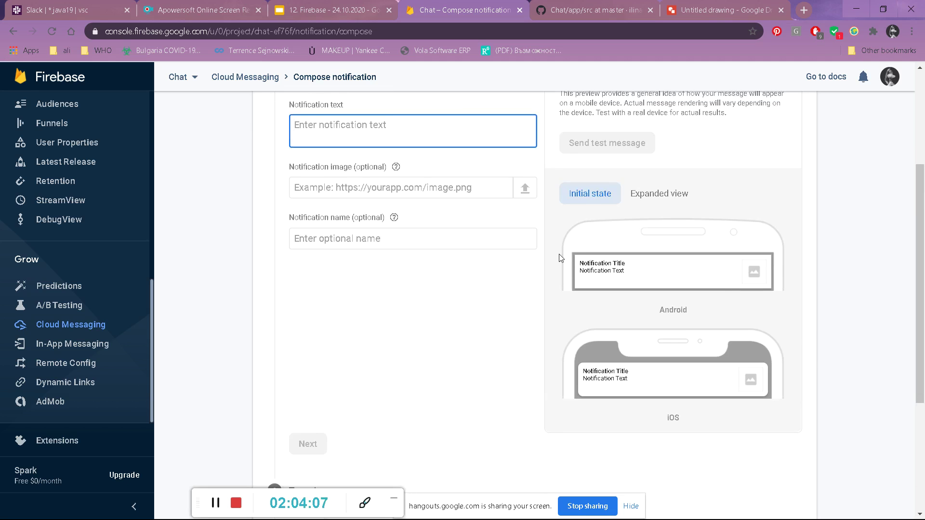
Compare the initial and expanded device previews, ending on Expanded view, and look over the remaining compose sections
click(658, 197)
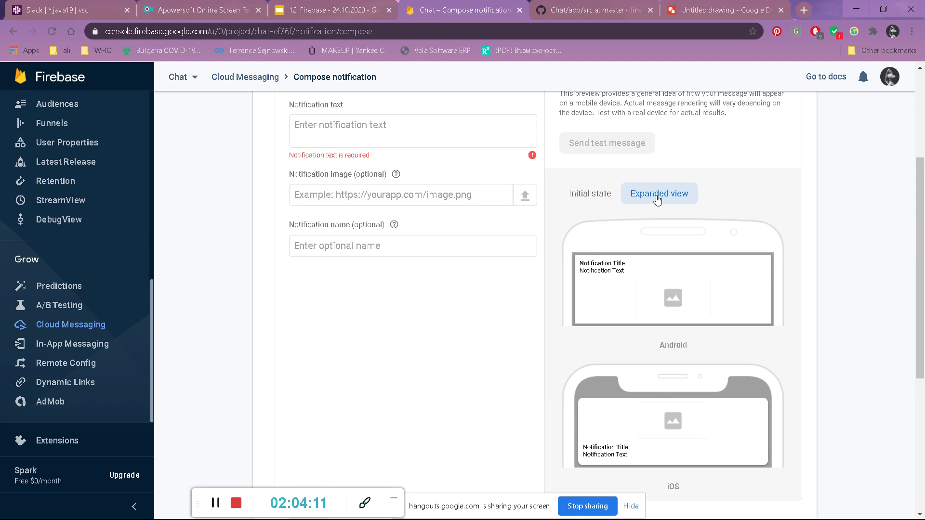
click(588, 200)
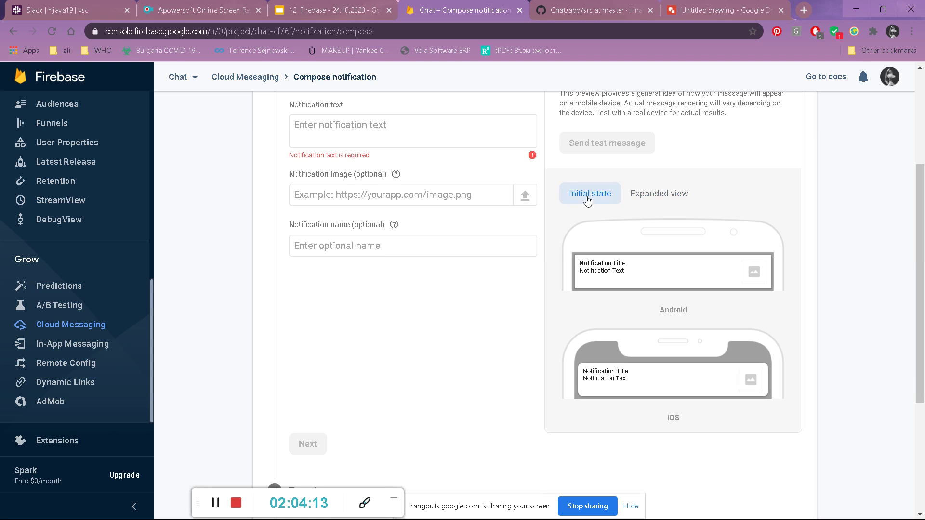
click(658, 198)
scroll(657, 197, up, 1)
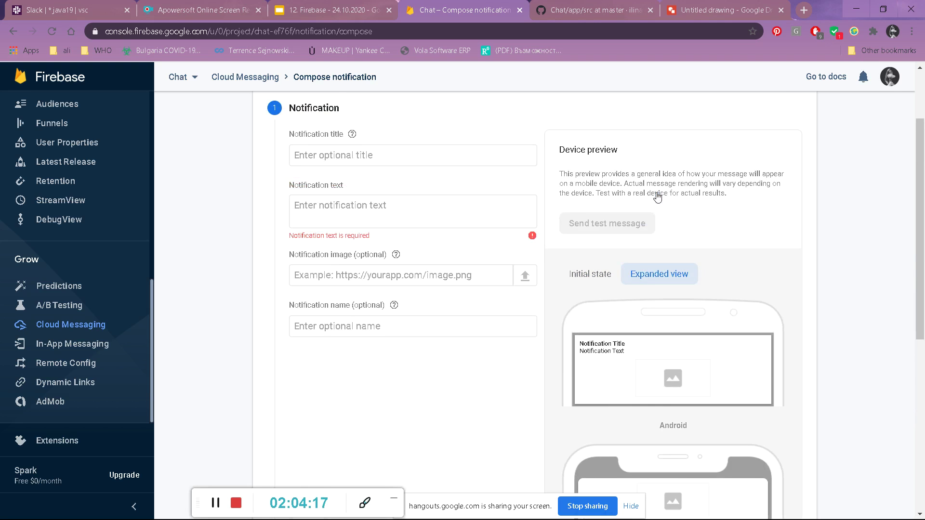
scroll(707, 262, down, 5)
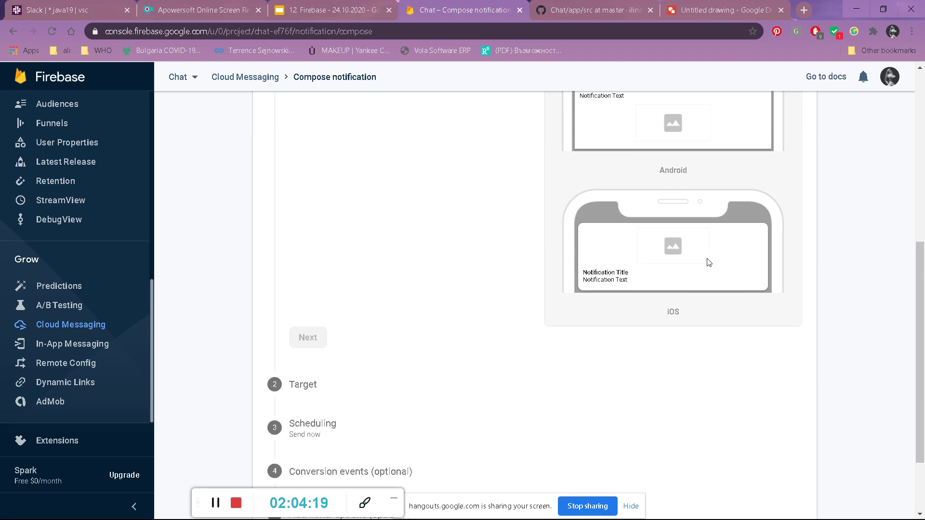
scroll(437, 272, down, 2)
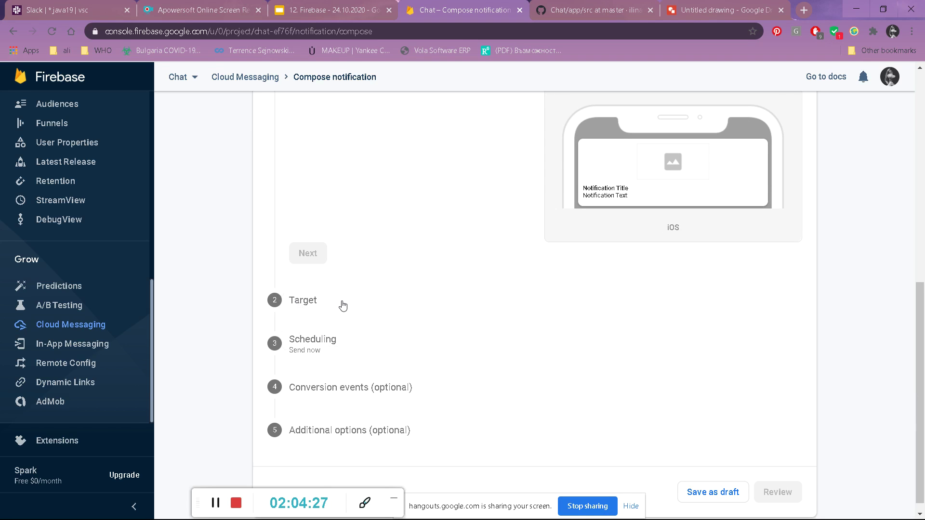
Enter asdf as both the notification title and the notification text, and continue to the Target section
scroll(341, 306, up, 8)
click(392, 127)
text(asdf)
click(398, 183)
text(asdf)
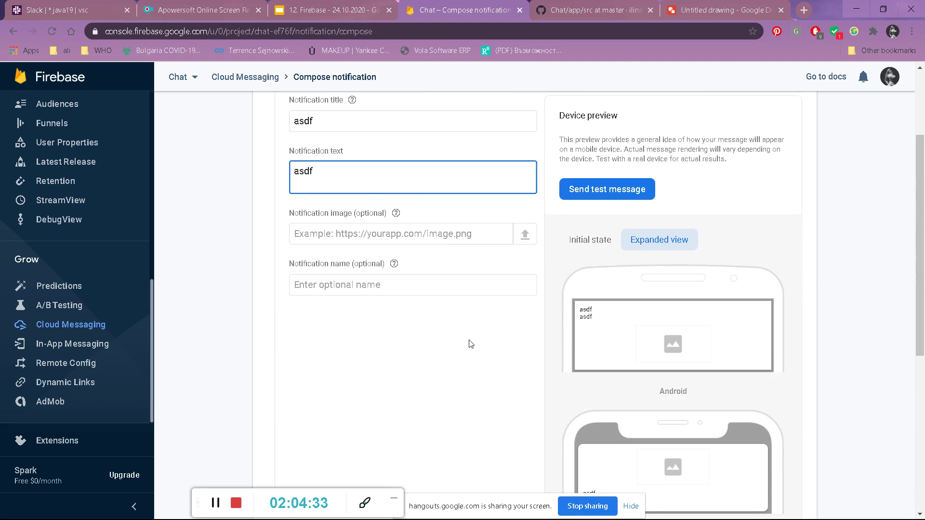
scroll(470, 343, down, 4)
click(311, 369)
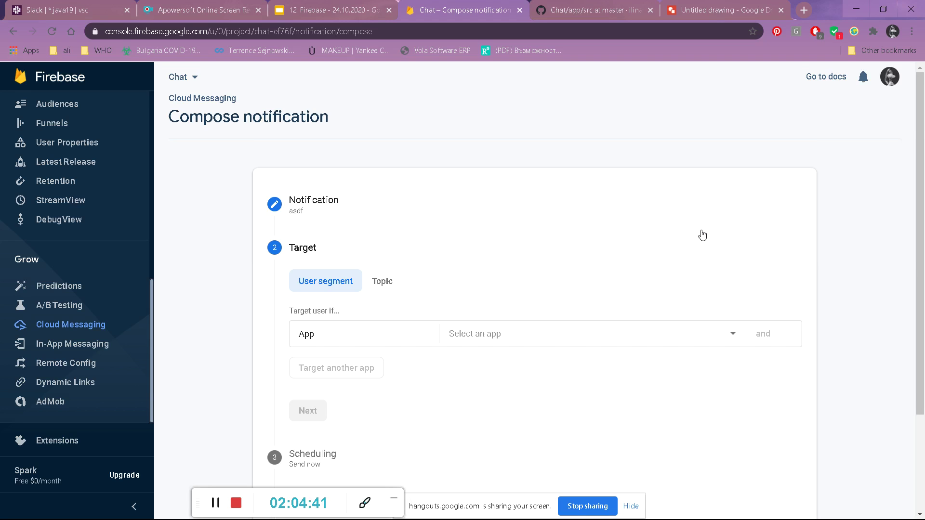
View which apps can be targeted by user segment without choosing one
scroll(215, 345, down, 1)
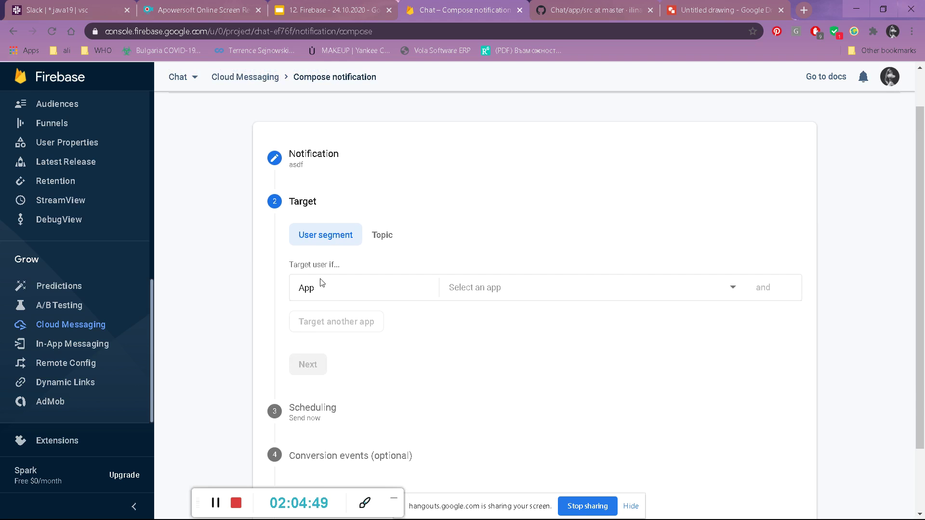
click(732, 295)
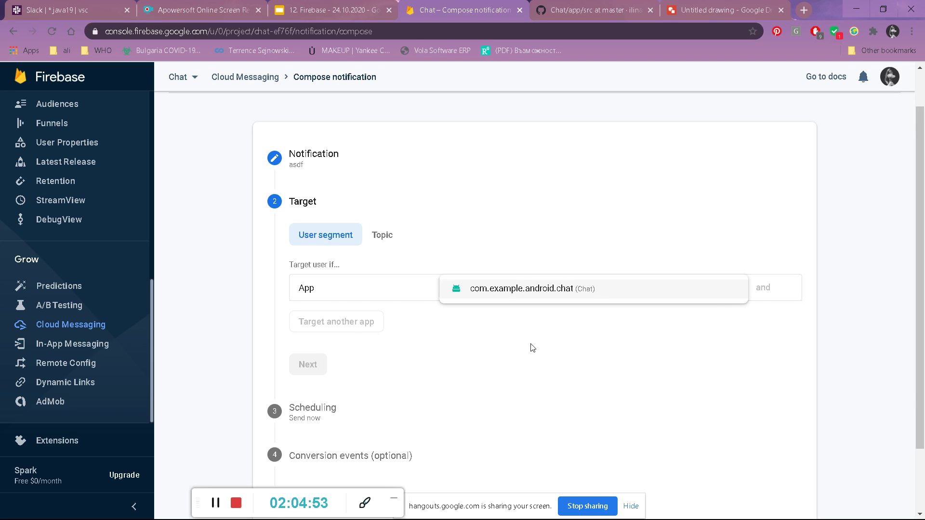
click(502, 379)
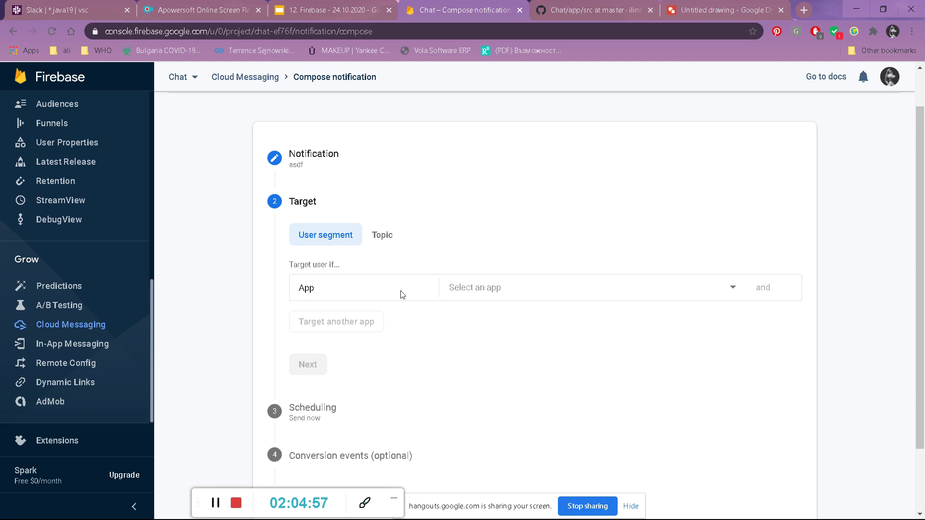
Target the notification by topic with google as the message topic, and continue to Scheduling
click(389, 236)
click(380, 286)
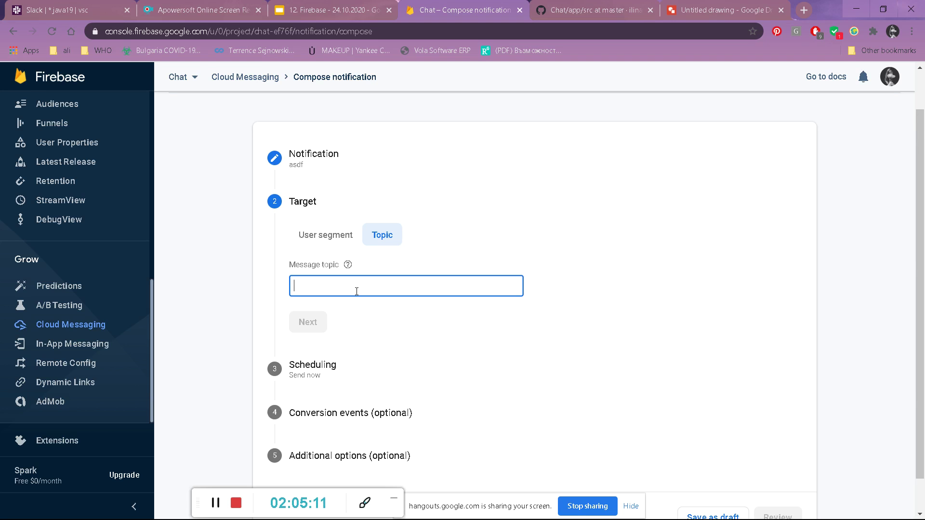
text(google)
click(320, 321)
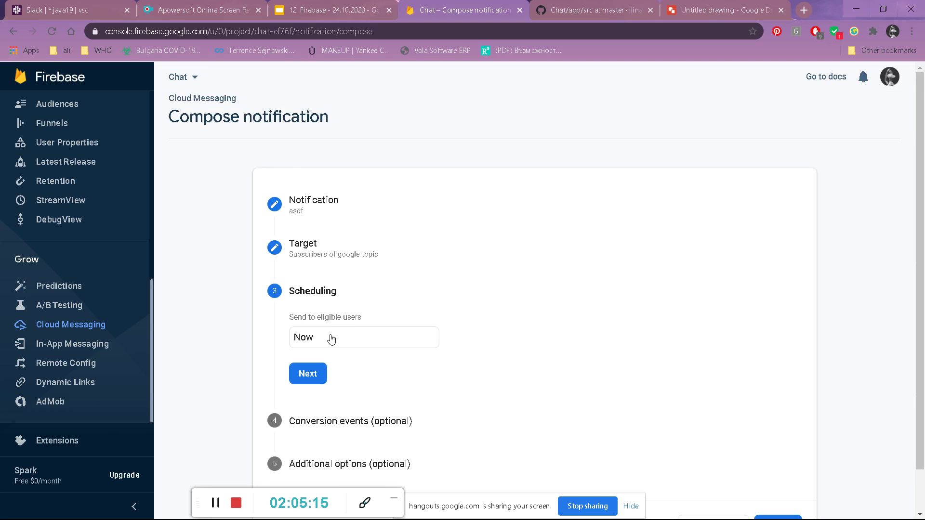
Review the scheduling options, keep the send time at Now, and continue to Conversion events
scroll(510, 299, down, 1)
click(305, 300)
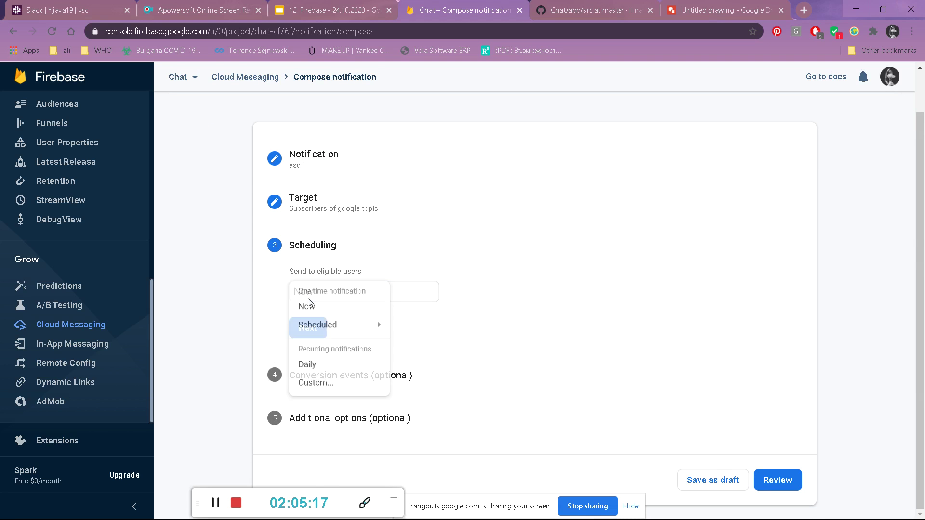
click(506, 305)
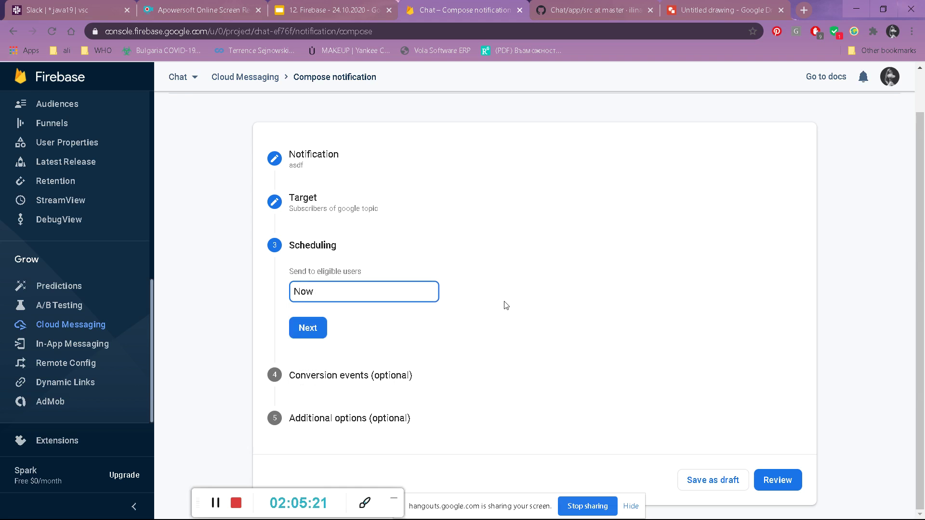
click(308, 328)
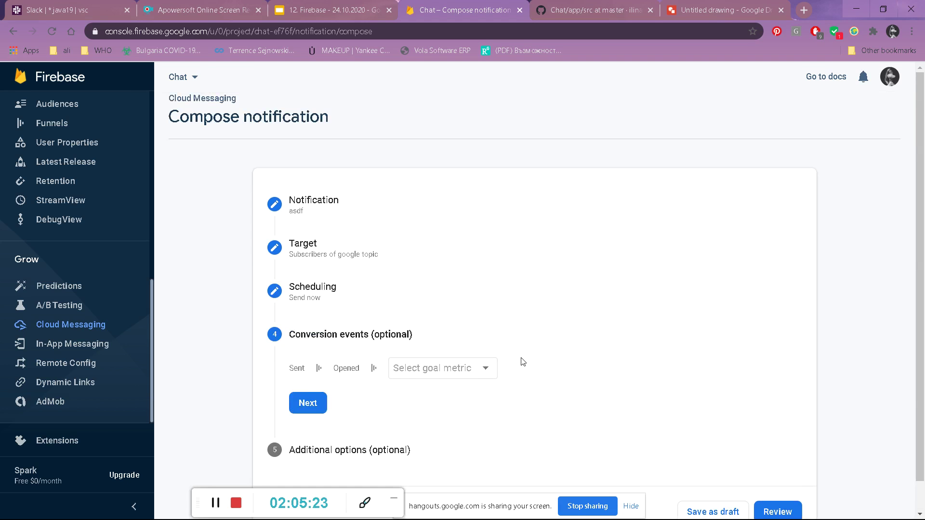
Open the Additional options section, keep the sound Disabled, and save the notification as a draft
scroll(552, 408, down, 1)
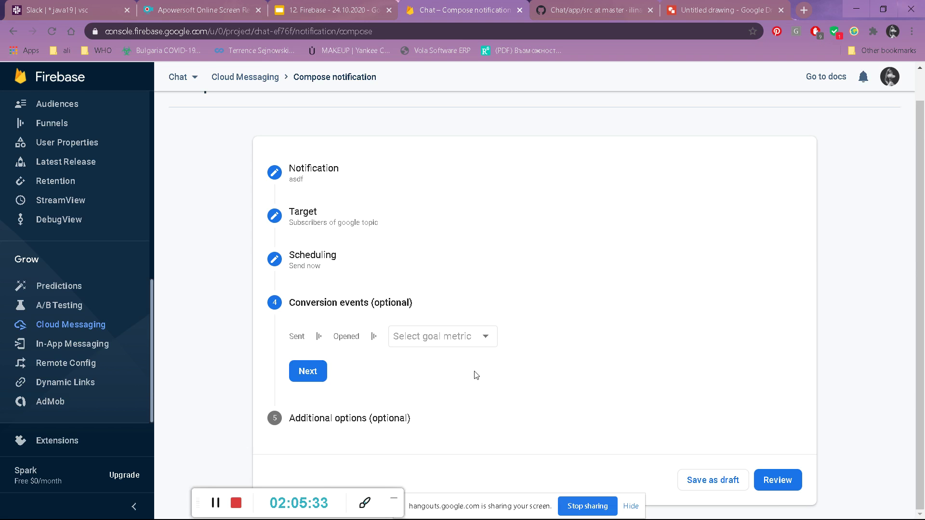
click(360, 419)
scroll(486, 389, down, 4)
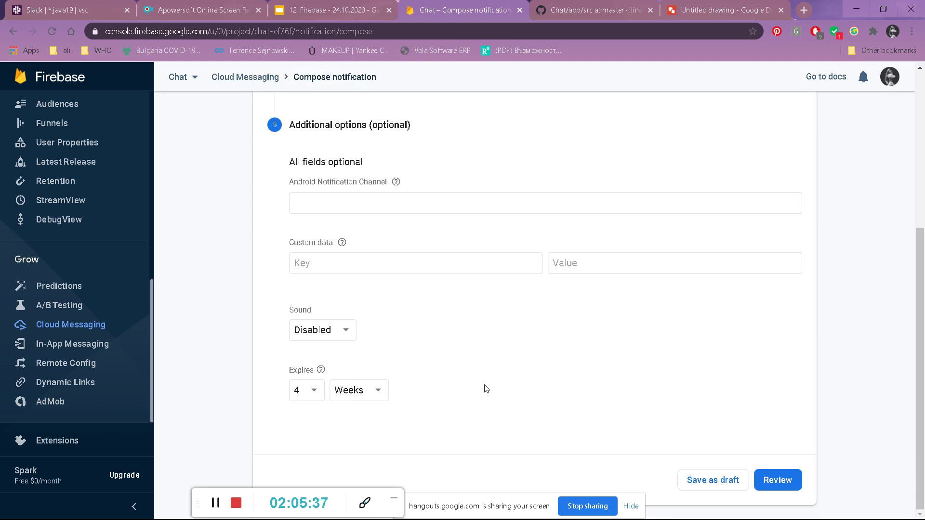
click(343, 329)
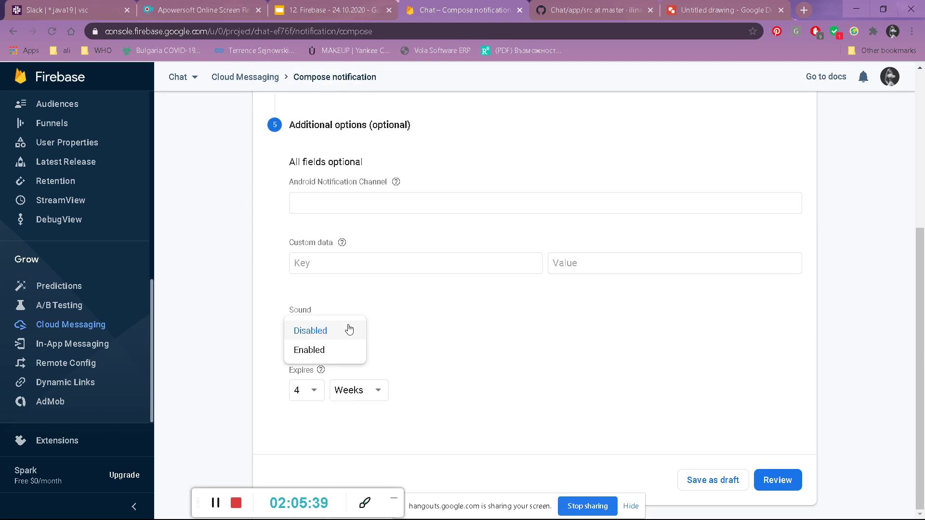
click(487, 320)
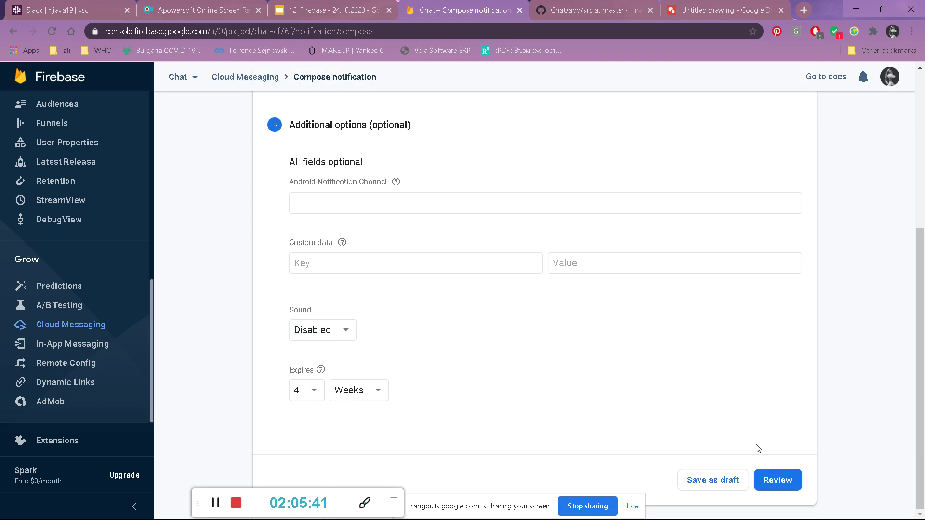
click(717, 480)
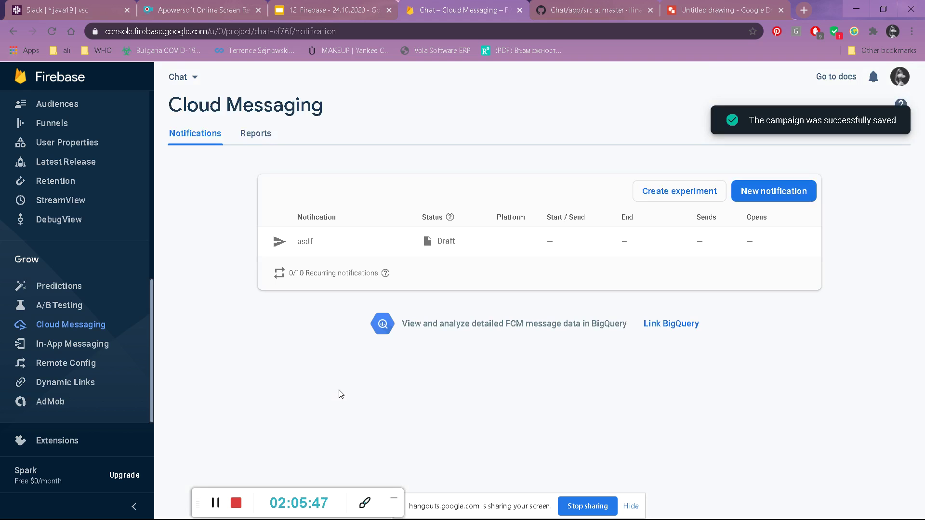
Switch to the 12. Firebase - 24.10.2020 presentation and show the Преговор review slide, number 46
click(301, 4)
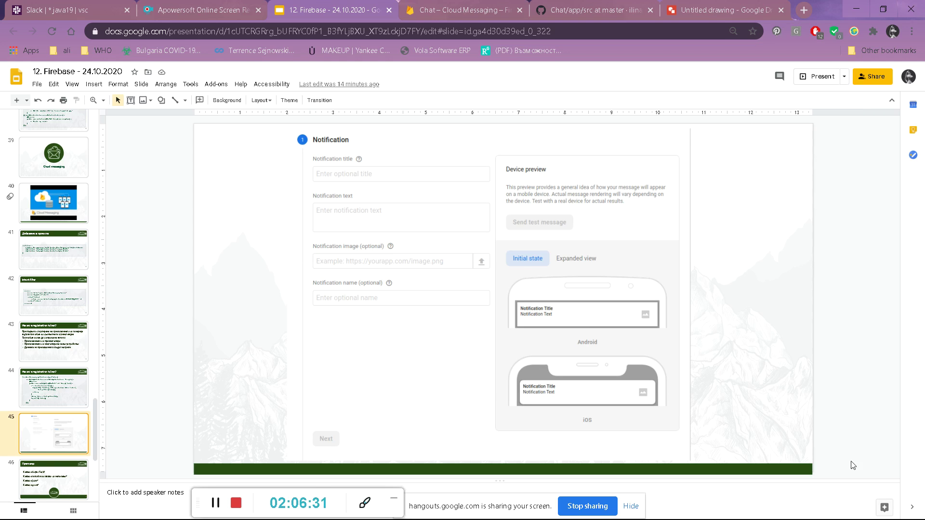
click(61, 490)
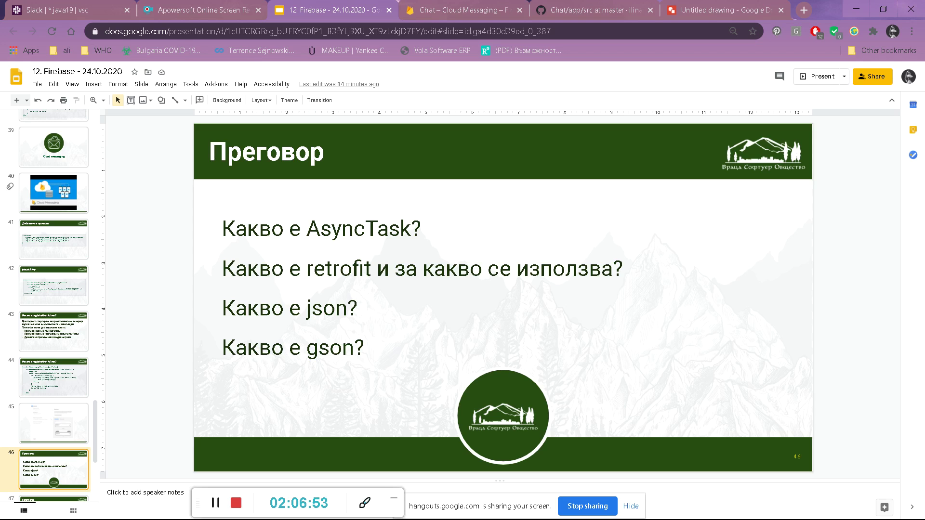
Check the Hangouts Video Call window, then minimize it to return to the presentation
key(super)
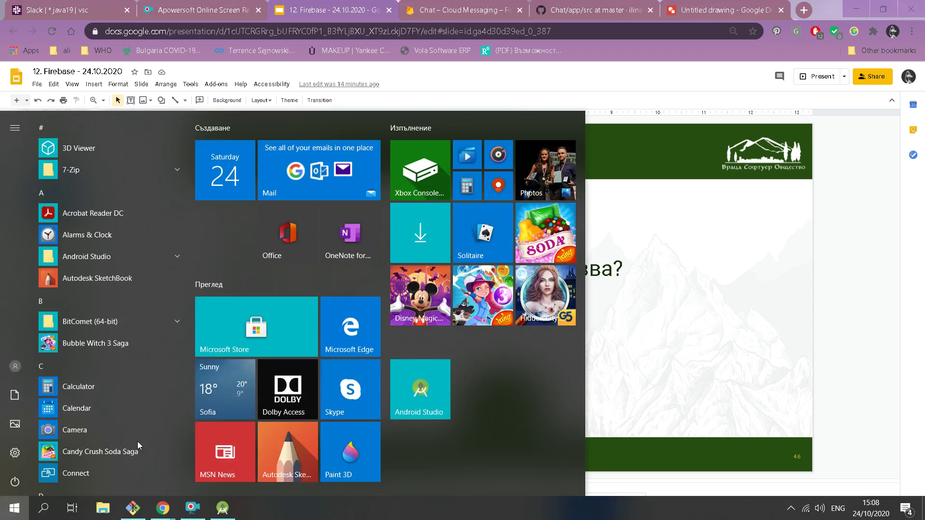
mouse_move(163, 508)
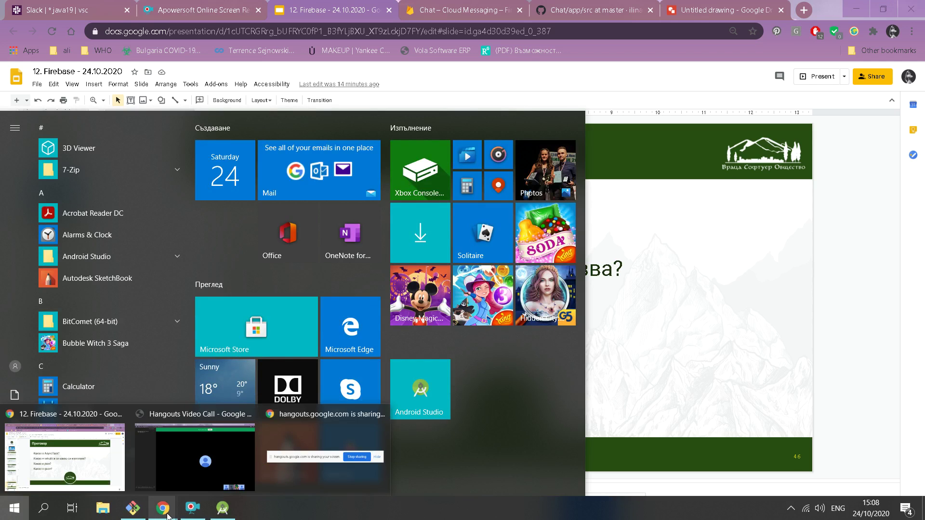
click(205, 470)
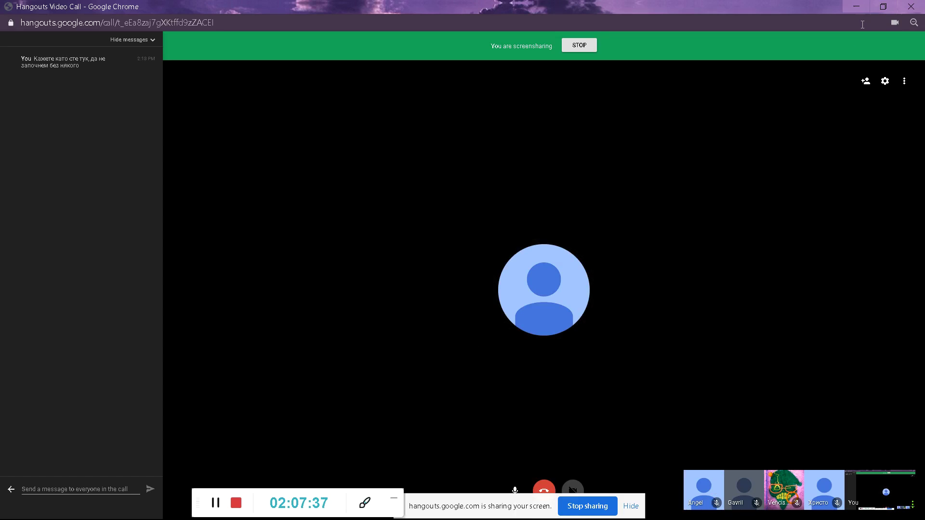
click(851, 10)
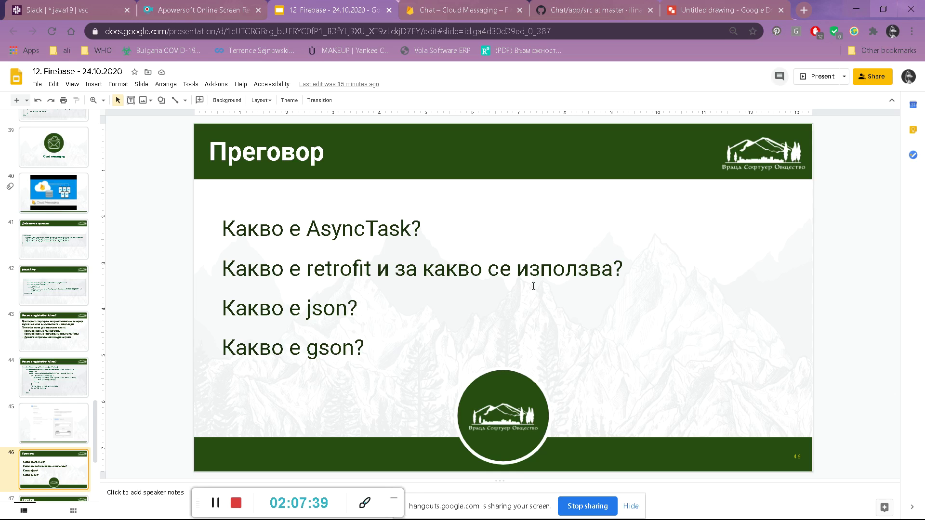